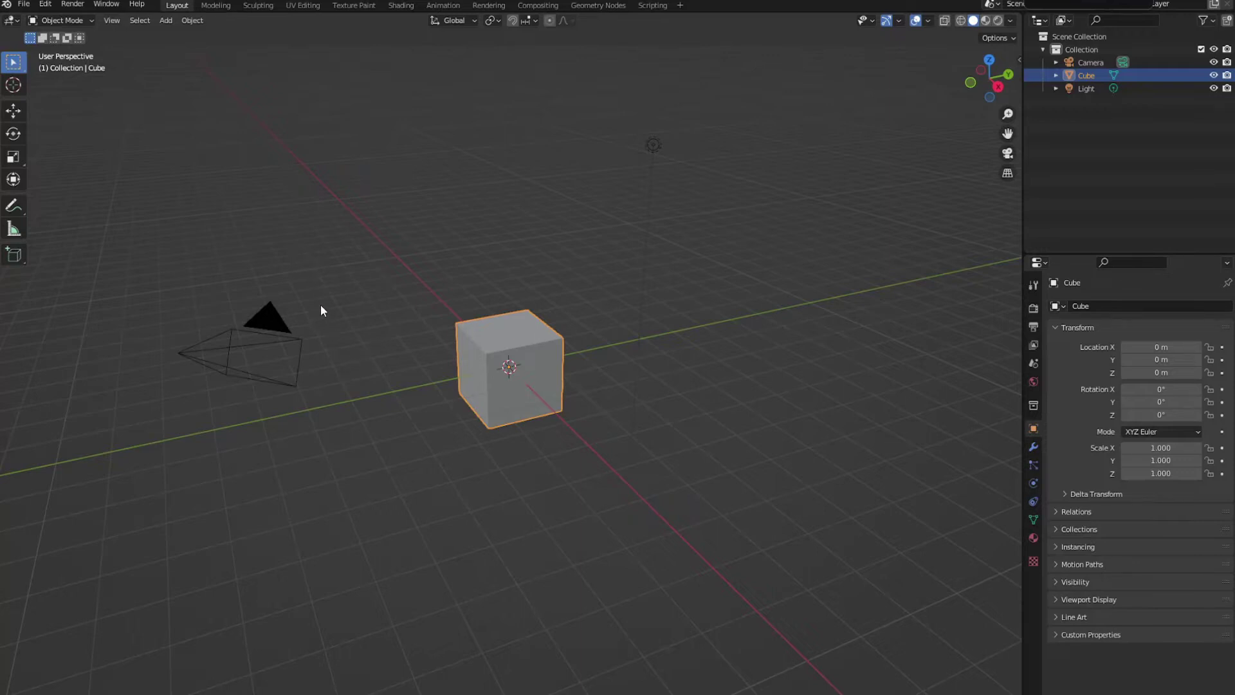
- Delete the default cube and add an icosphere at the origin with 3 subdivisions
{"action": "middle_click_drag", "start_coordinate": [225, 263], "coordinate": [453, 297]}
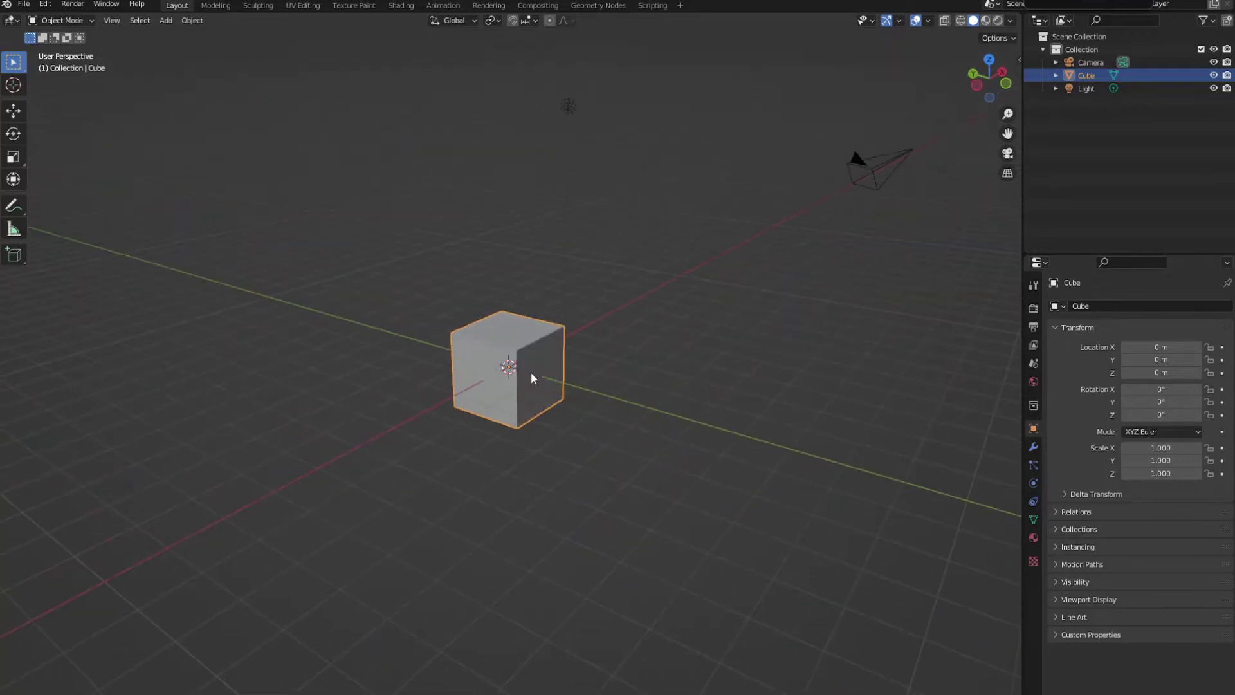
{"action": "key", "text": "Delete"}
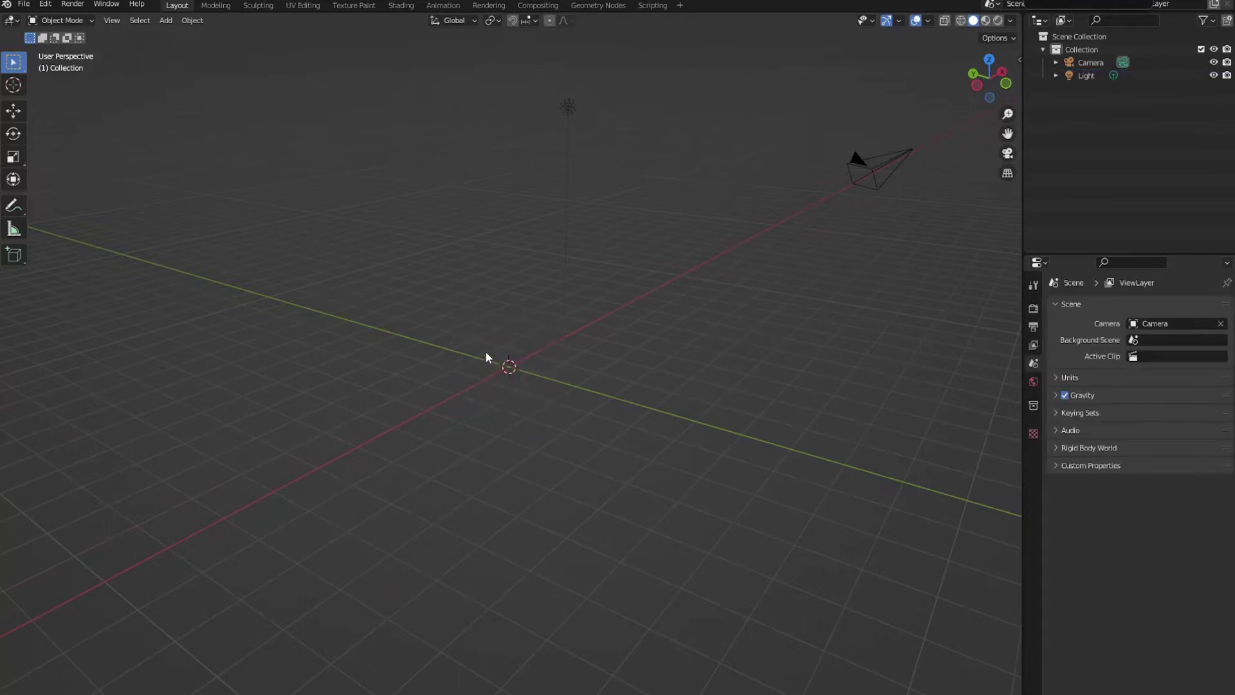
{"action": "key", "text": "shift+a"}
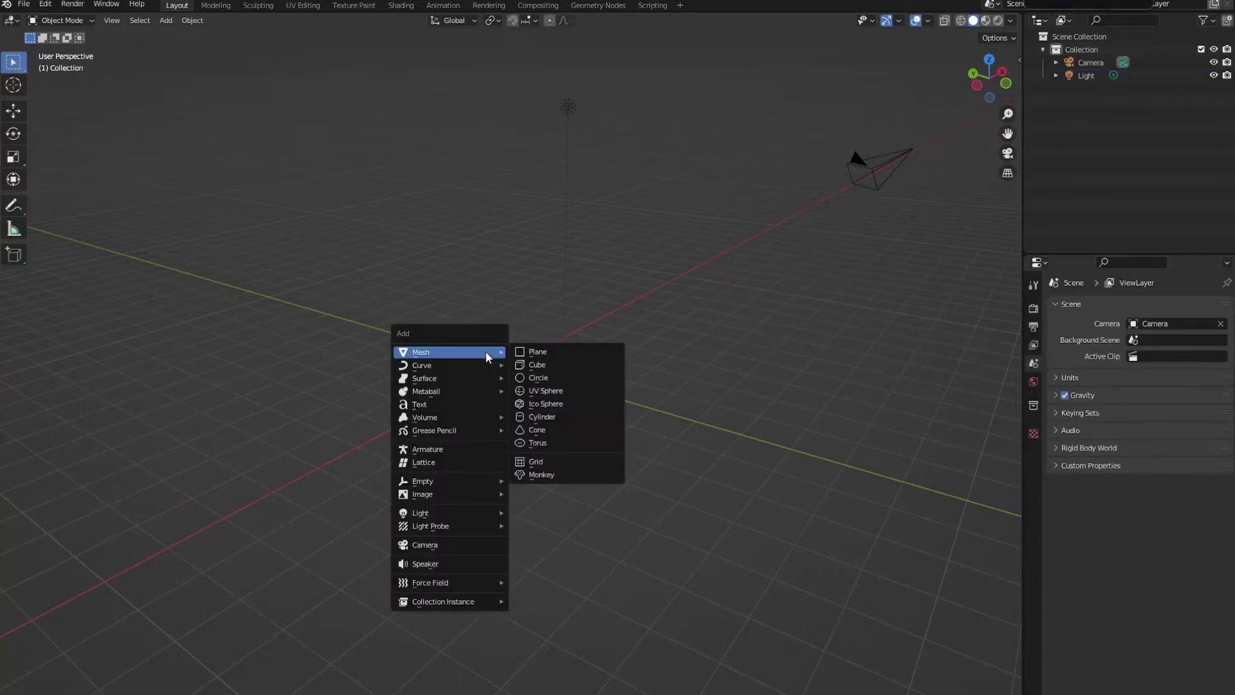
{"action": "left_click", "coordinate": [575, 404]}
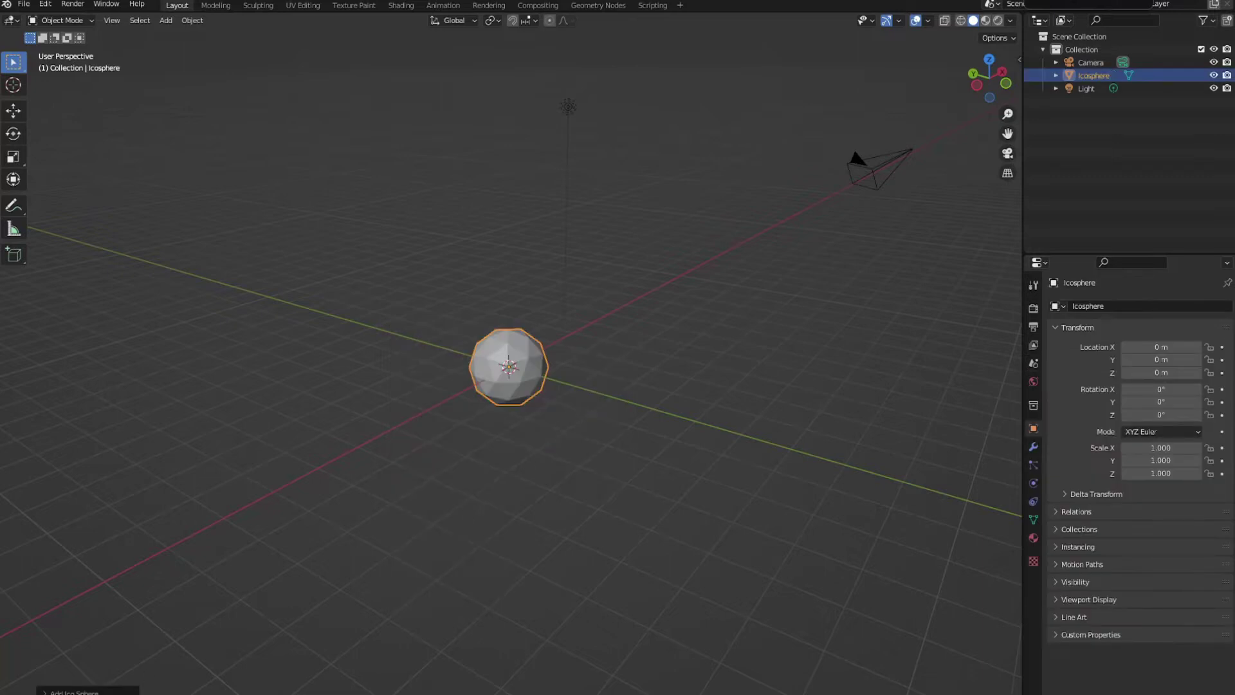
{"action": "left_click", "coordinate": [72, 692]}
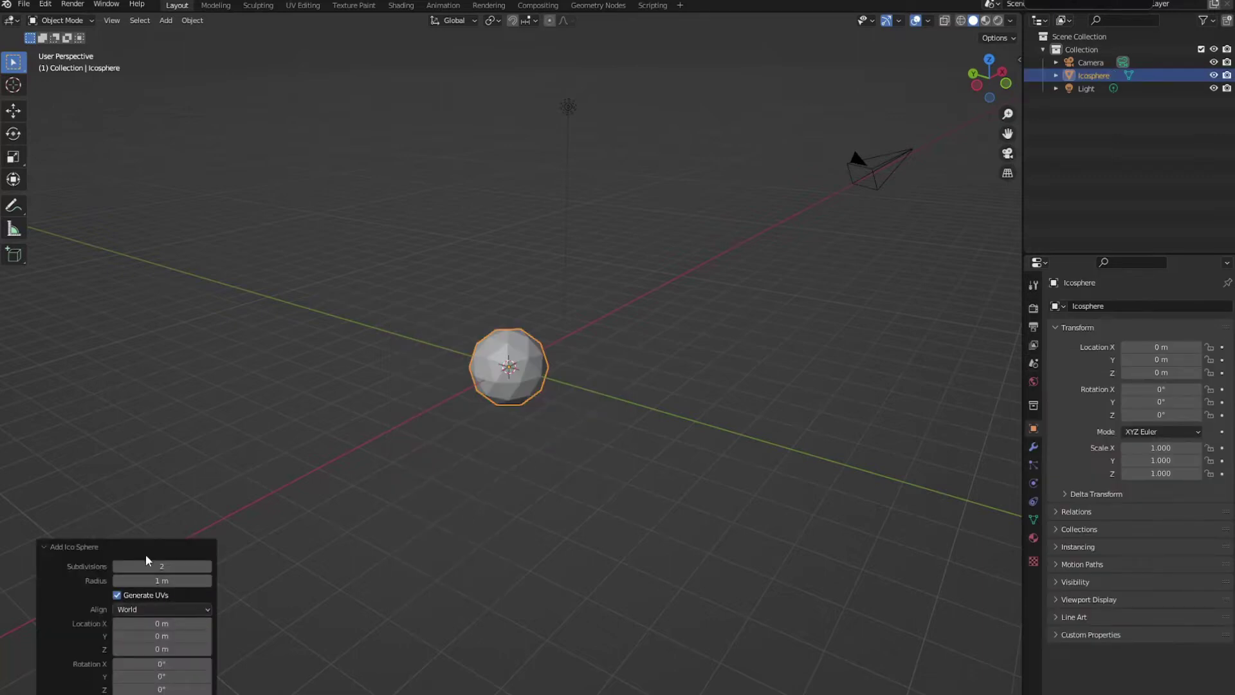
{"action": "left_click_drag", "start_coordinate": [146, 562], "coordinate": [168, 566]}
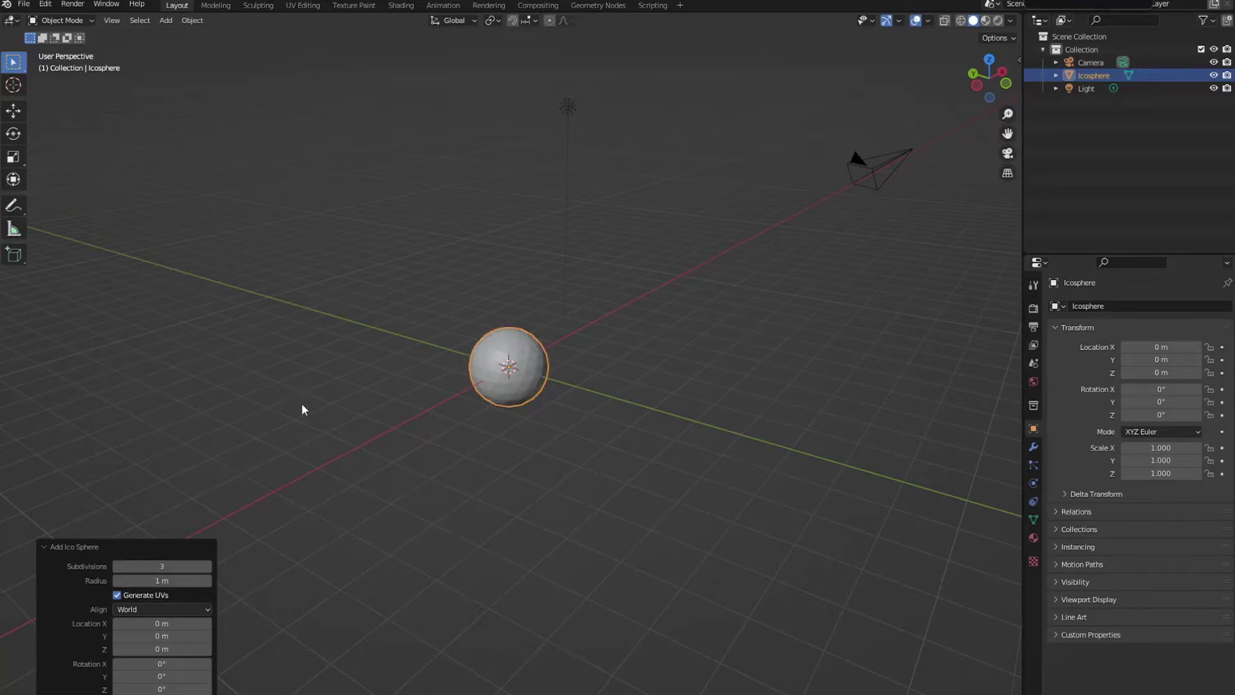
{"action": "left_click", "coordinate": [266, 443]}
{"action": "left_click", "coordinate": [543, 348]}
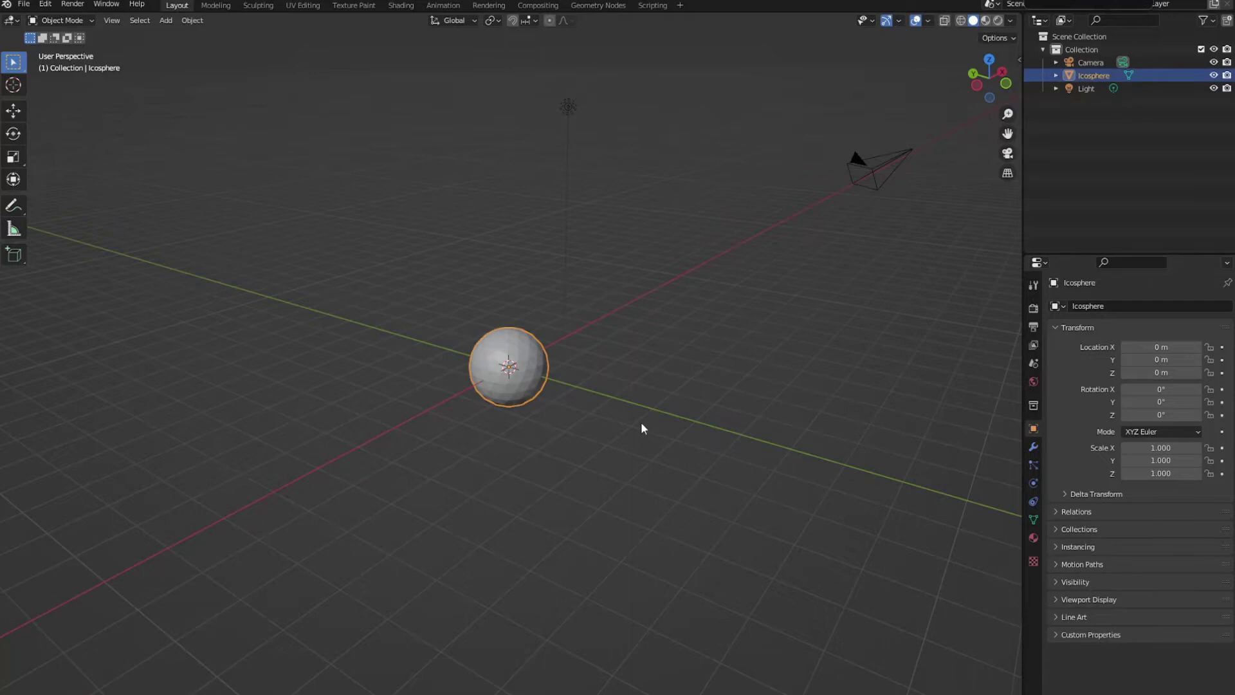
- Create a new material for the icosphere in the Material Properties
{"action": "middle_click_drag", "start_coordinate": [641, 422], "coordinate": [608, 423]}
{"action": "scroll", "coordinate": [450, 403], "scroll_direction": "up", "scroll_amount": 3}
{"action": "scroll", "coordinate": [450, 402], "scroll_direction": "up", "scroll_amount": 3}
{"action": "left_click", "coordinate": [1033, 538]}
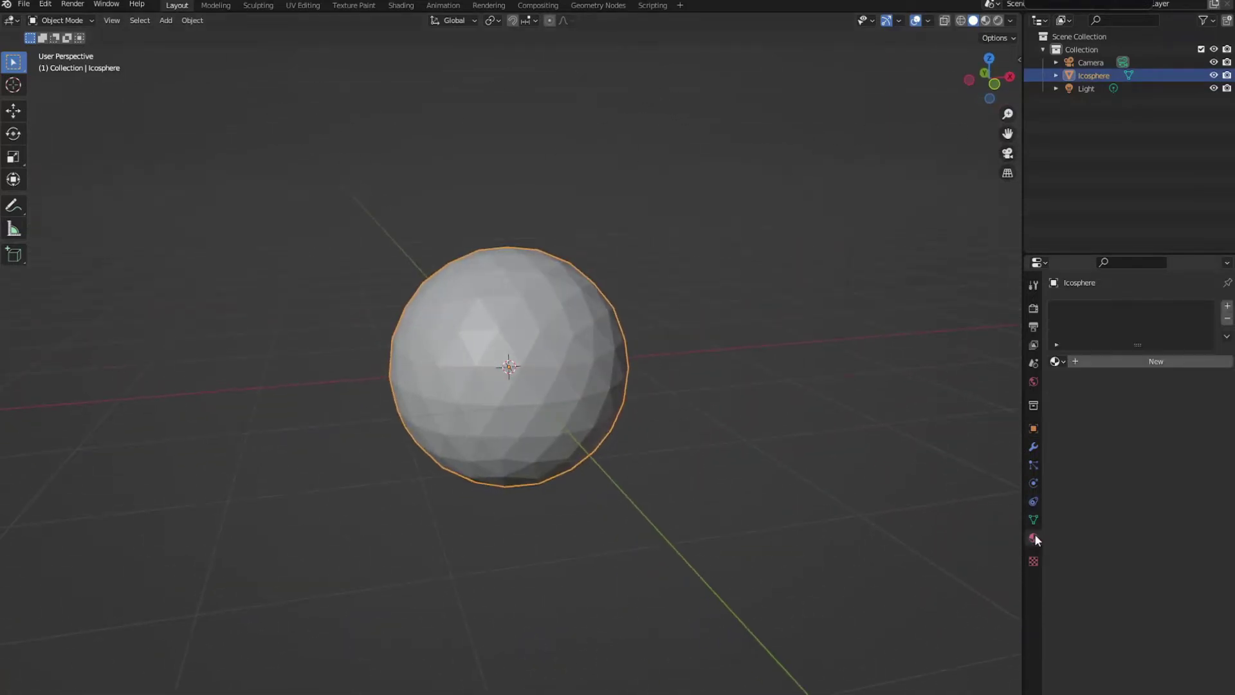
{"action": "left_click", "coordinate": [1102, 362]}
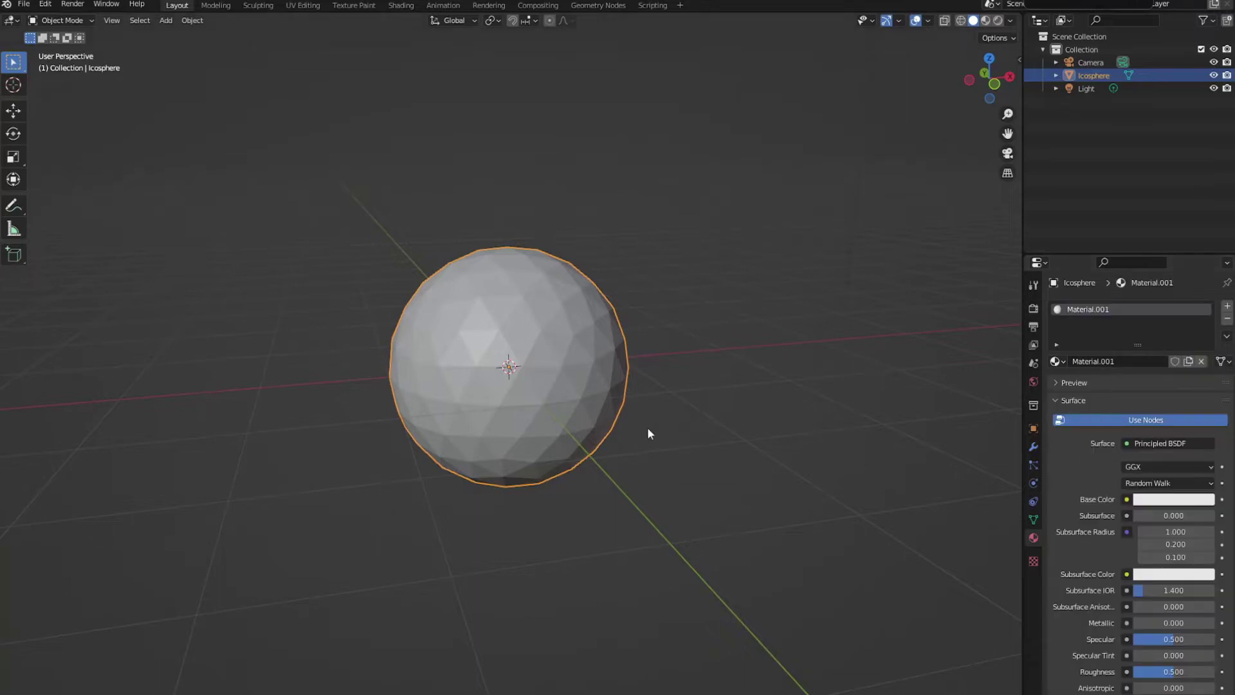
- Switch the viewport to Material Preview shading and view the sphere from higher up
{"action": "middle_click_drag", "start_coordinate": [648, 428], "coordinate": [602, 419]}
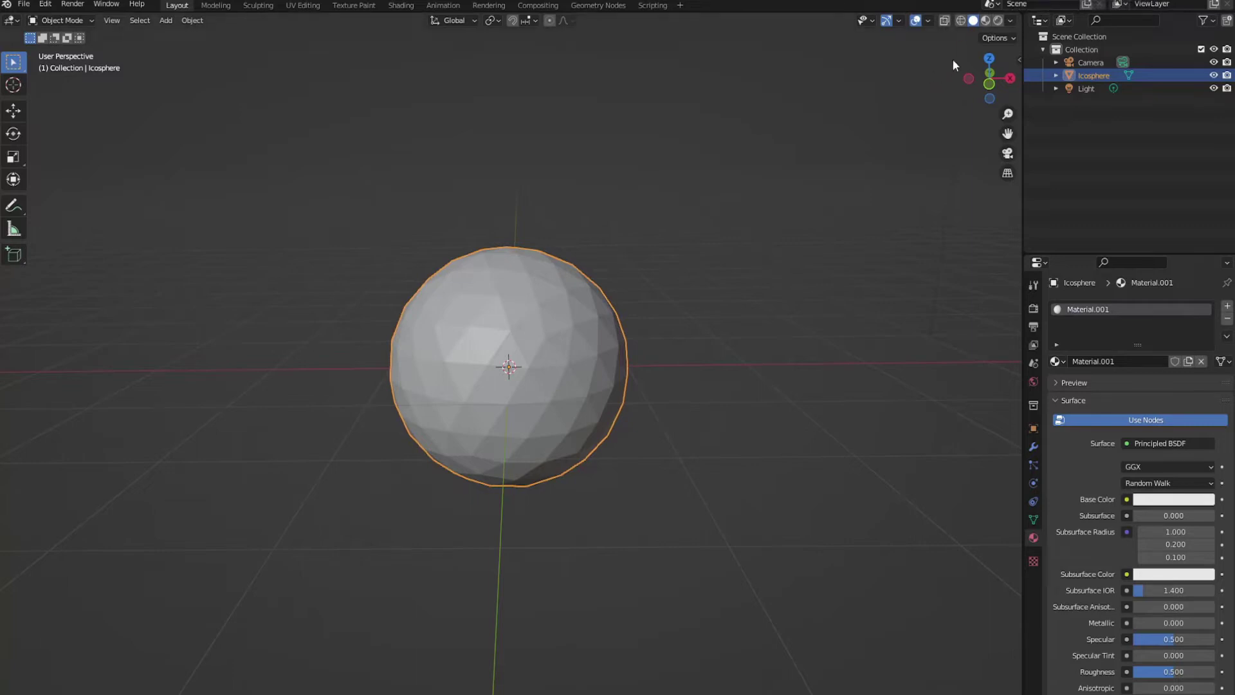
{"action": "left_click", "coordinate": [985, 20]}
{"action": "middle_click_drag", "start_coordinate": [657, 245], "coordinate": [566, 324]}
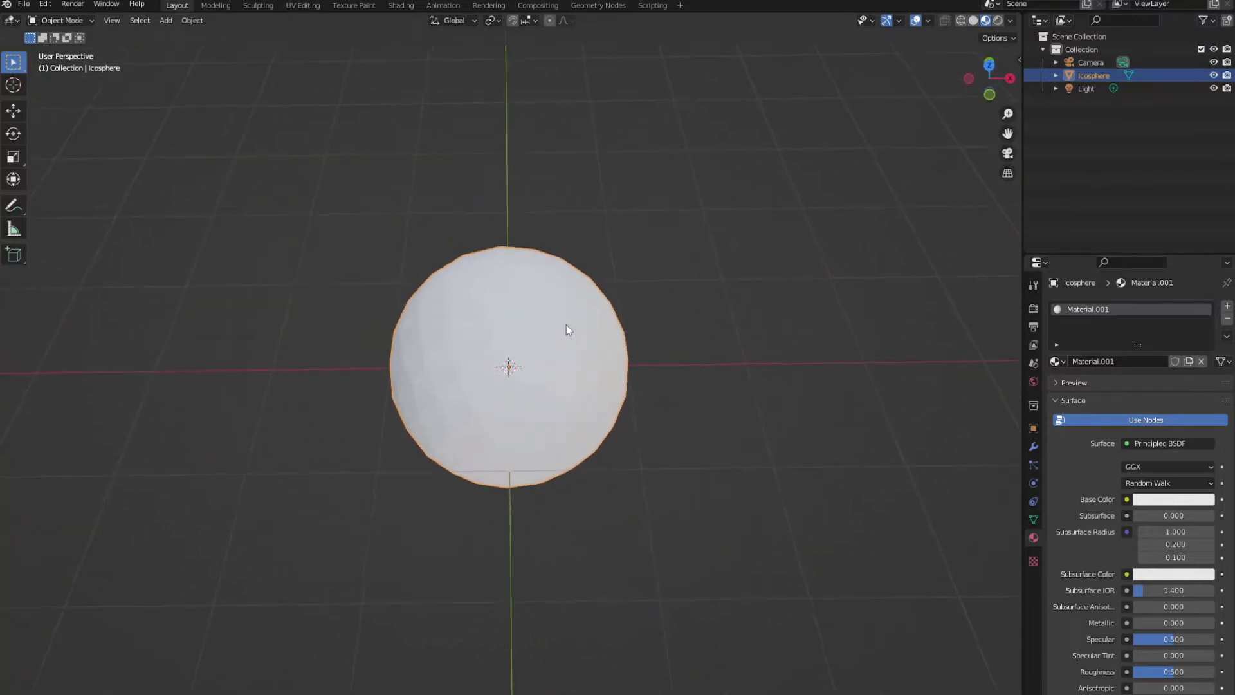
- Keyframe the white base colour at the start, then a cyan base colour at frame 20
{"action": "scroll", "coordinate": [565, 326], "scroll_direction": "up", "scroll_amount": 2}
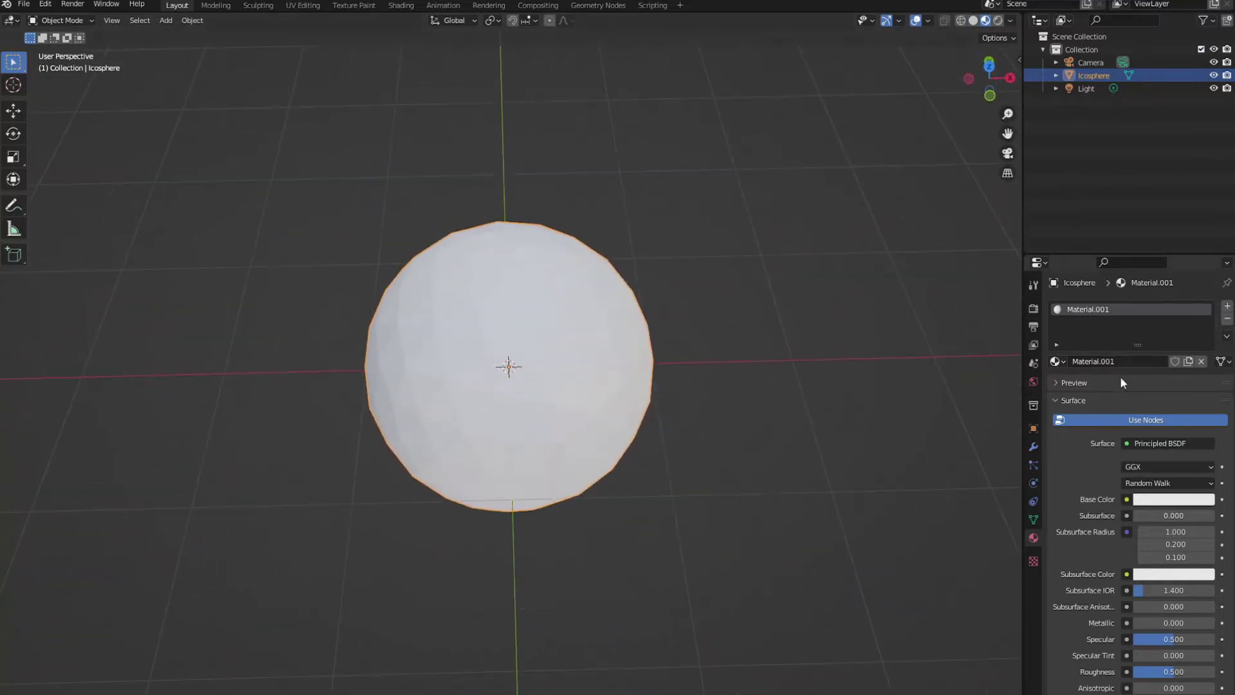
{"action": "left_click", "coordinate": [1222, 499]}
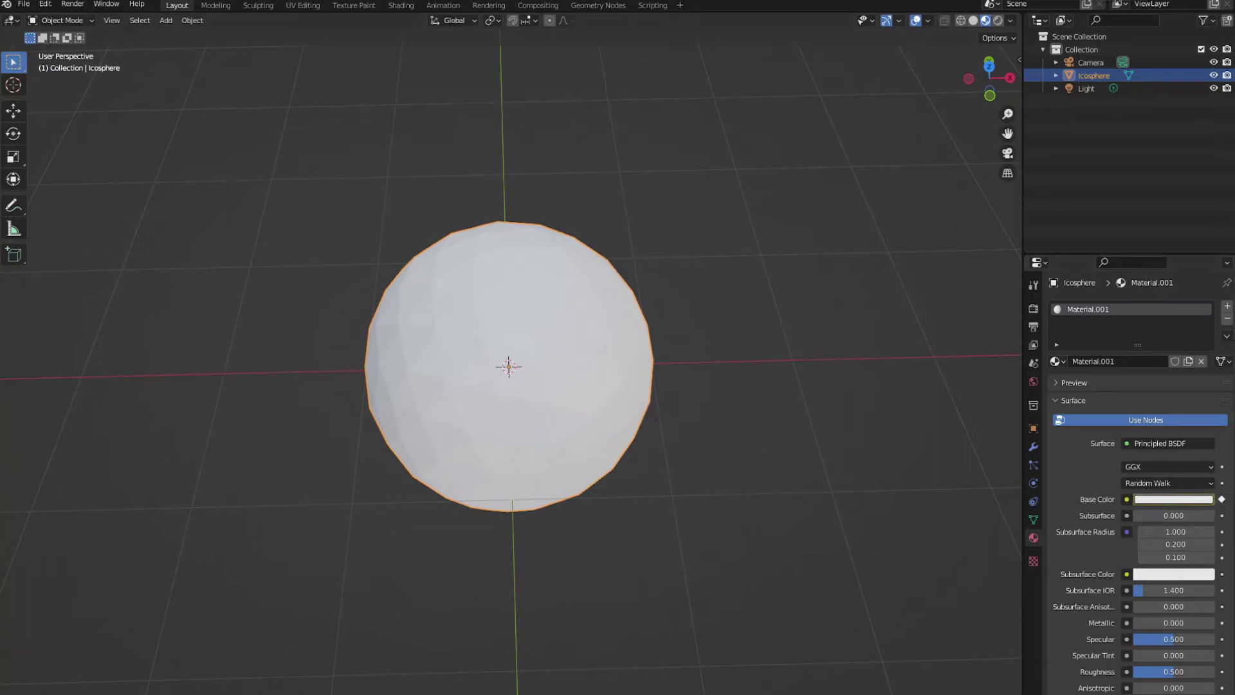
{"action": "key", "text": "Right"}
{"action": "key", "text": "Right"}
{"action": "key", "text": "Right"}
{"action": "key", "text": "Right"}
{"action": "key", "text": "Right"}
{"action": "key", "text": "Right"}
{"action": "key", "text": "Right"}
{"action": "key", "text": "Right"}
{"action": "middle_click_drag", "start_coordinate": [317, 569], "coordinate": [450, 492]}
{"action": "left_click", "coordinate": [1177, 499]}
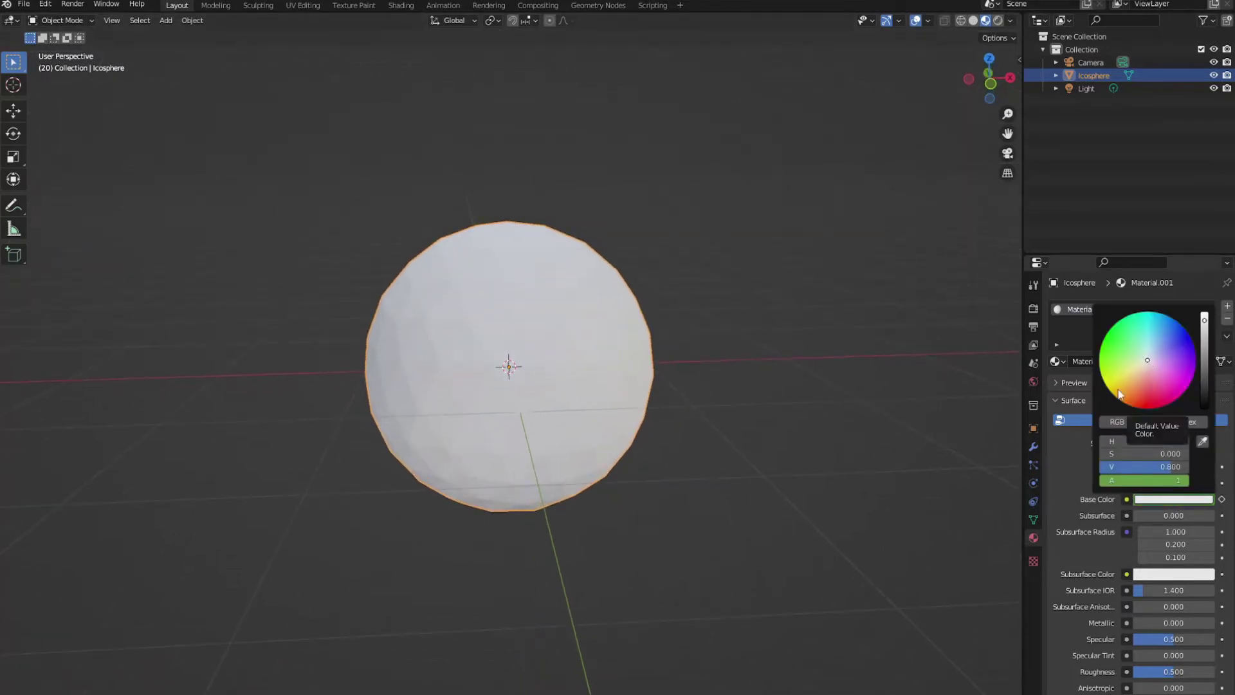
{"action": "left_click", "coordinate": [1158, 499]}
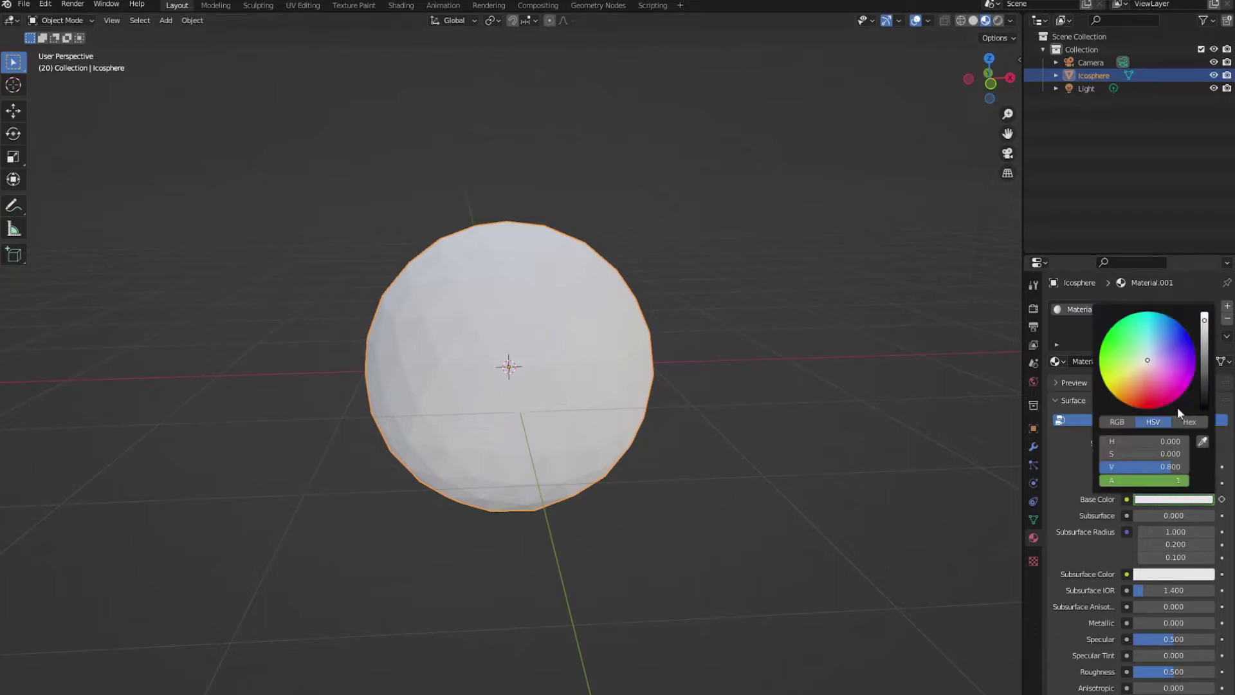
{"action": "left_click", "coordinate": [1149, 314]}
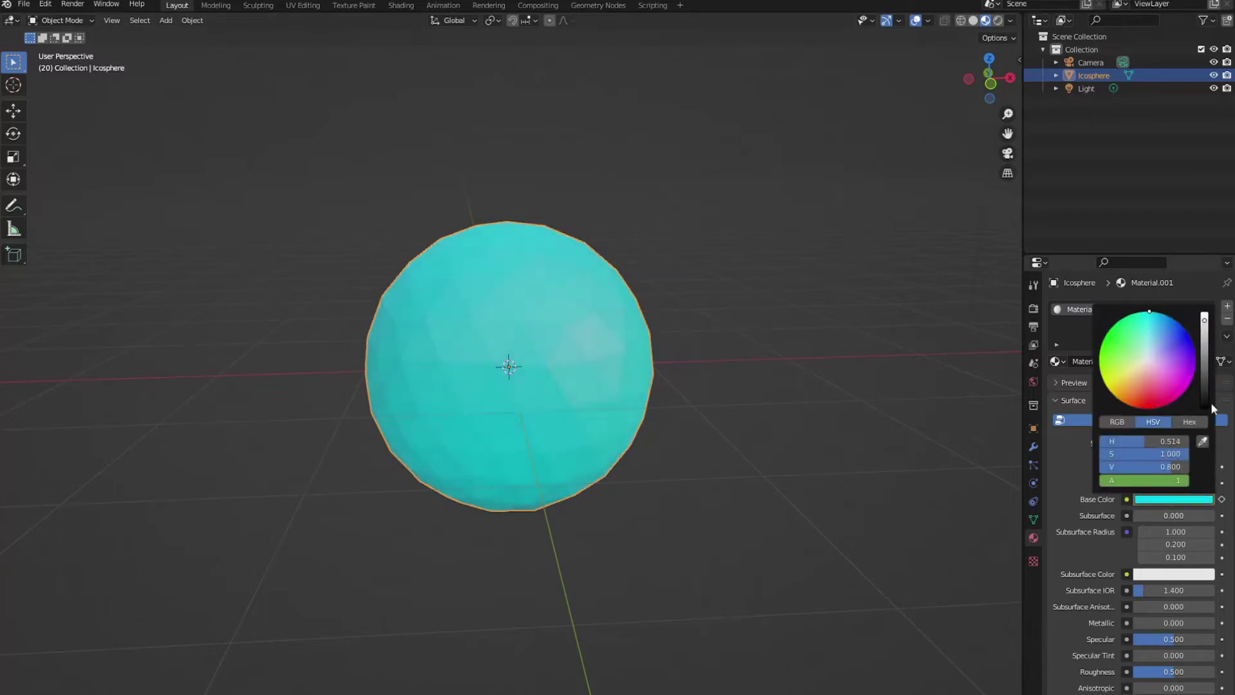
{"action": "left_click", "coordinate": [1221, 499]}
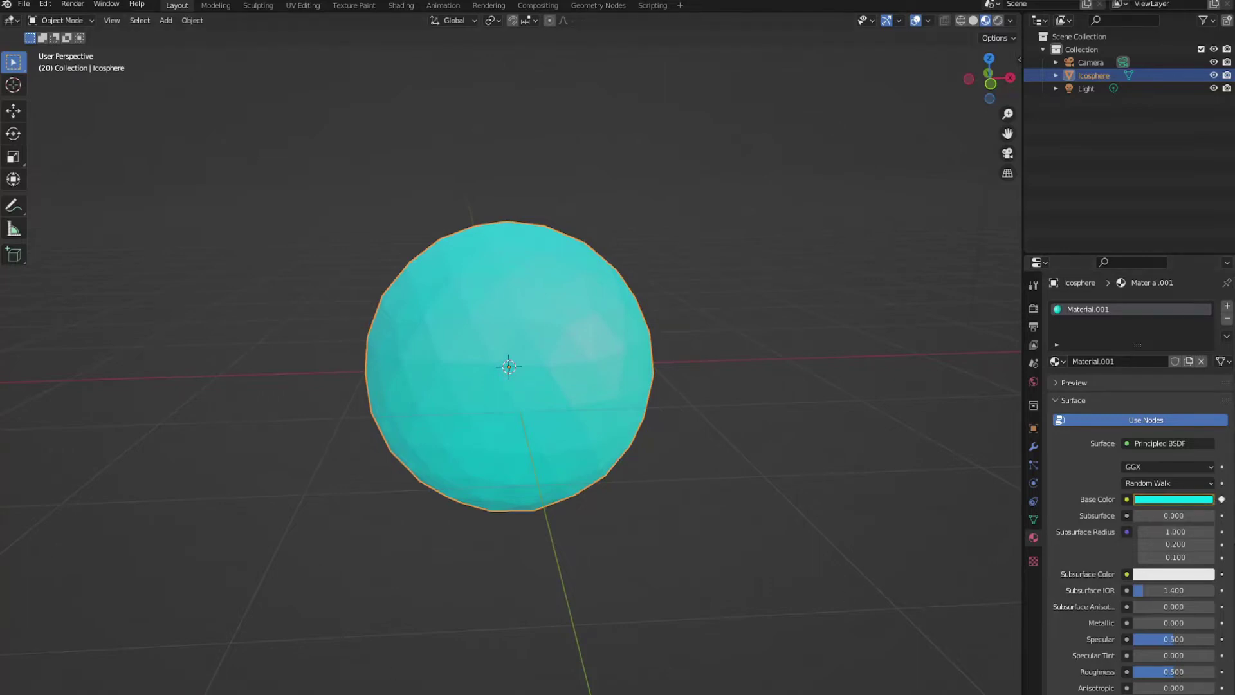
- Play the base colour animation from frame 0 and stop it
{"action": "key", "text": "shift+Left"}
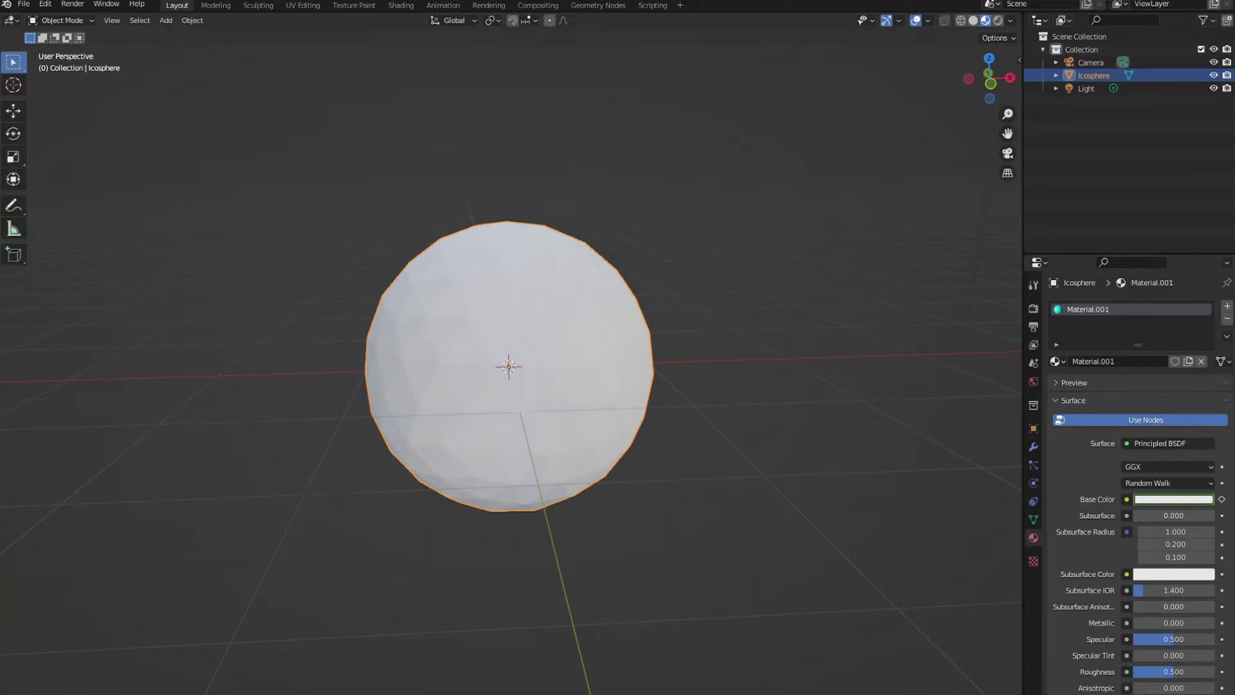
{"action": "key", "text": "space"}
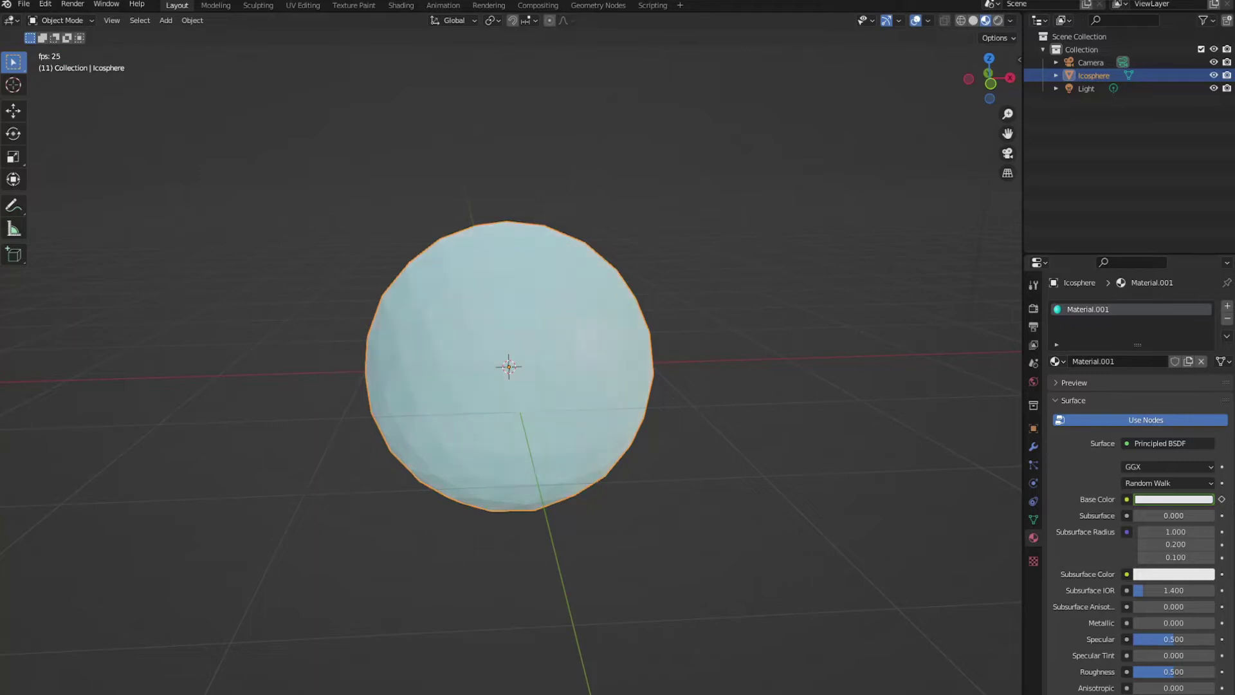
{"action": "key", "text": "space"}
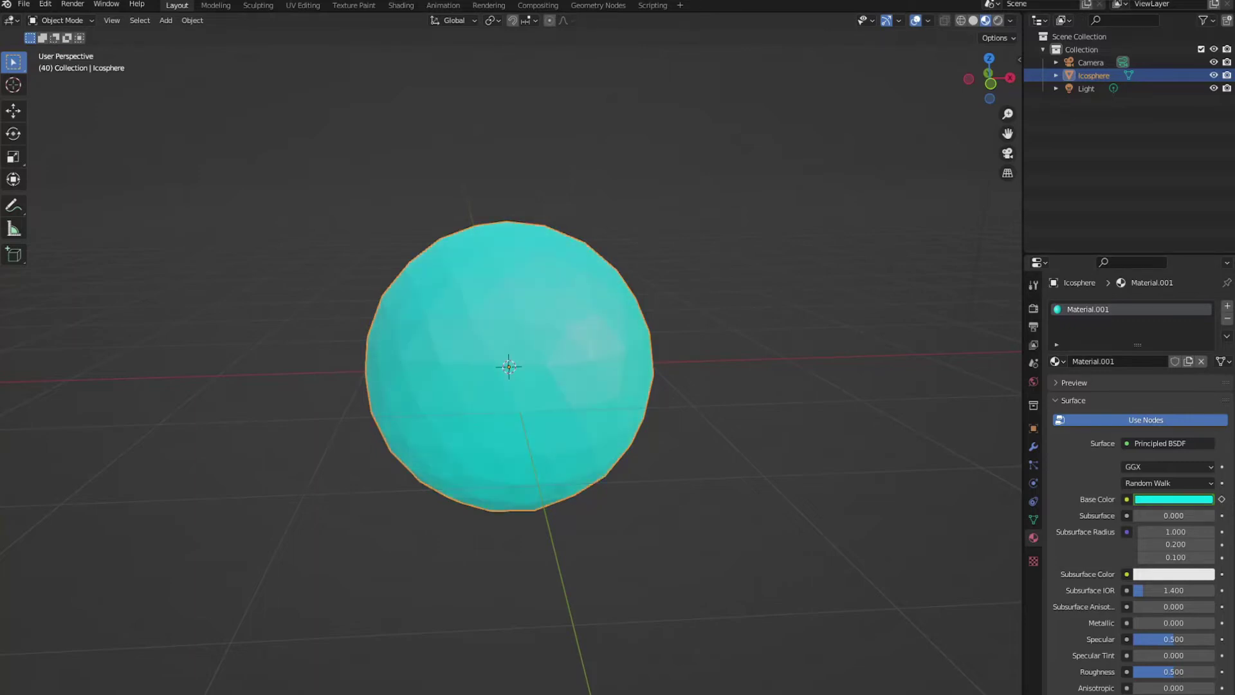
- Keyframe the base colour purple, then red at frame 60
{"action": "left_click", "coordinate": [1150, 501]}
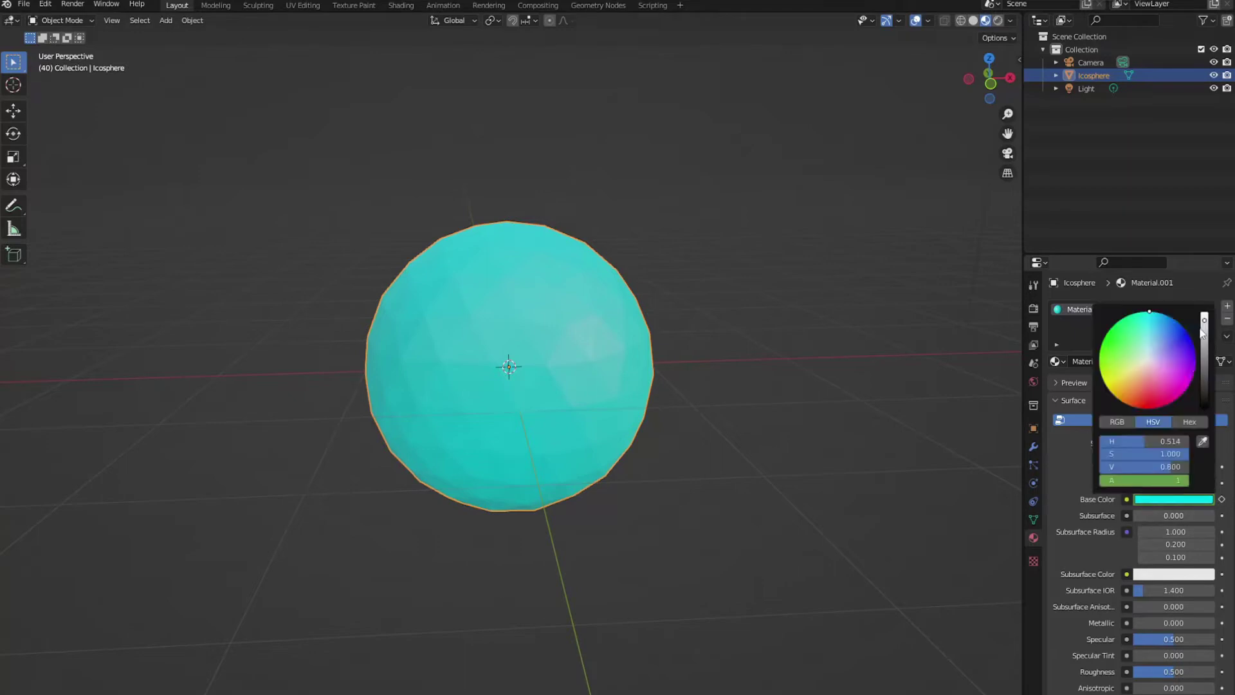
{"action": "mouse_move", "coordinate": [1151, 311]}
{"action": "left_mouse_down"}
{"action": "mouse_move", "coordinate": [1191, 341]}
{"action": "mouse_move", "coordinate": [1195, 366]}
{"action": "left_mouse_up"}
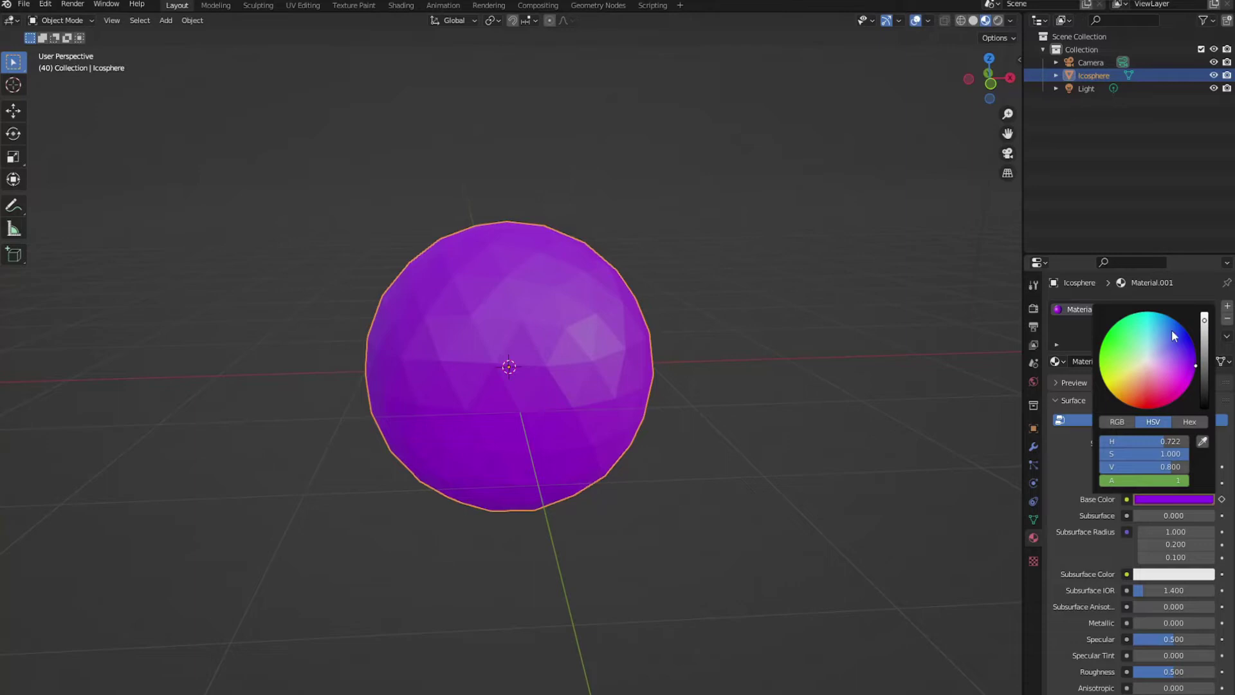
{"action": "left_click", "coordinate": [1221, 499]}
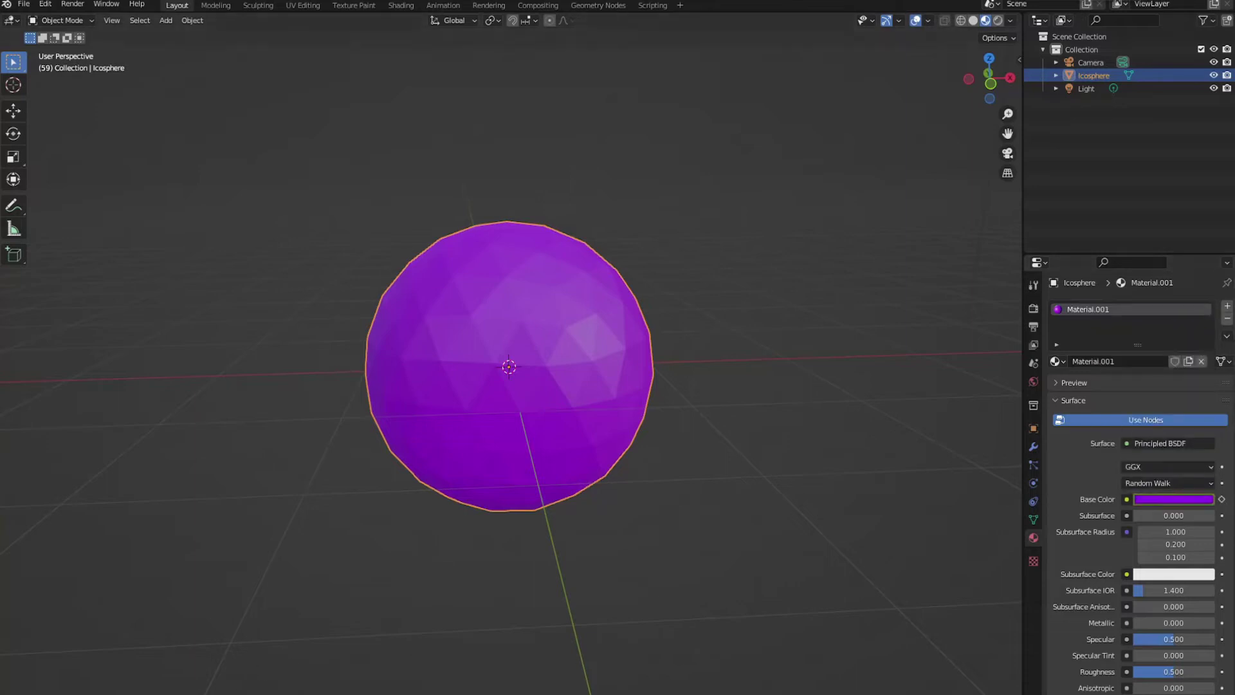
{"action": "left_click", "coordinate": [1145, 498]}
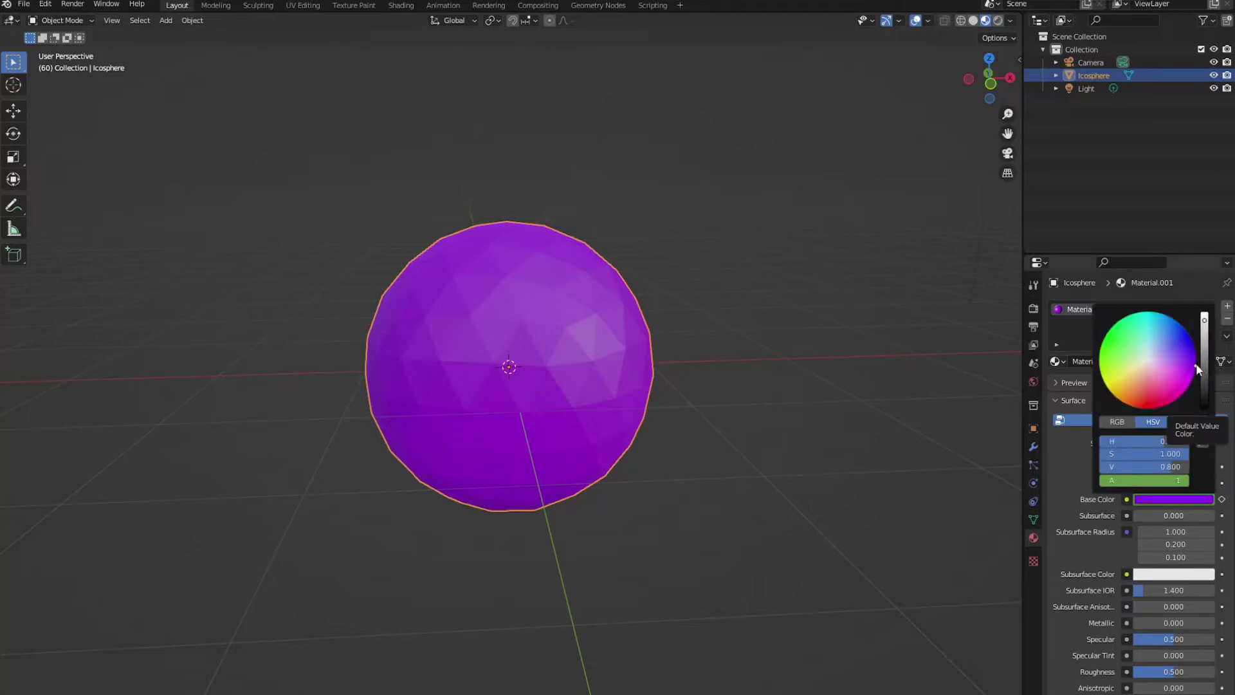
{"action": "left_click_drag", "start_coordinate": [1194, 363], "coordinate": [1161, 406]}
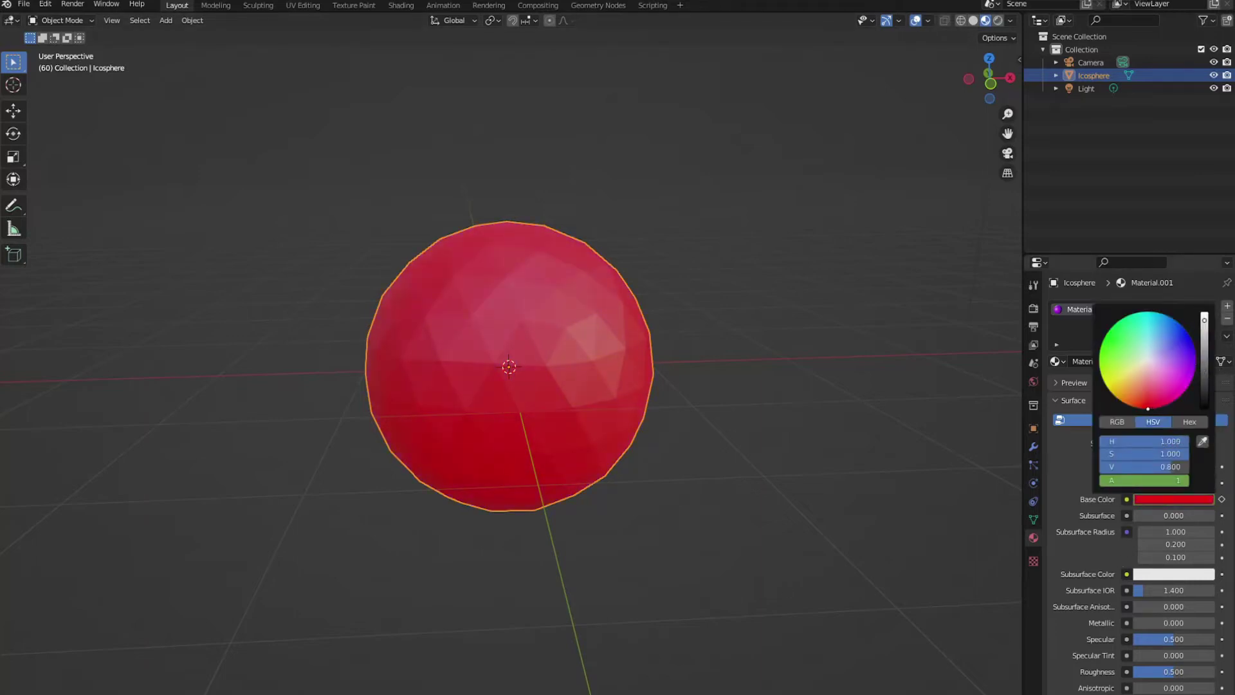
{"action": "left_click", "coordinate": [1222, 499]}
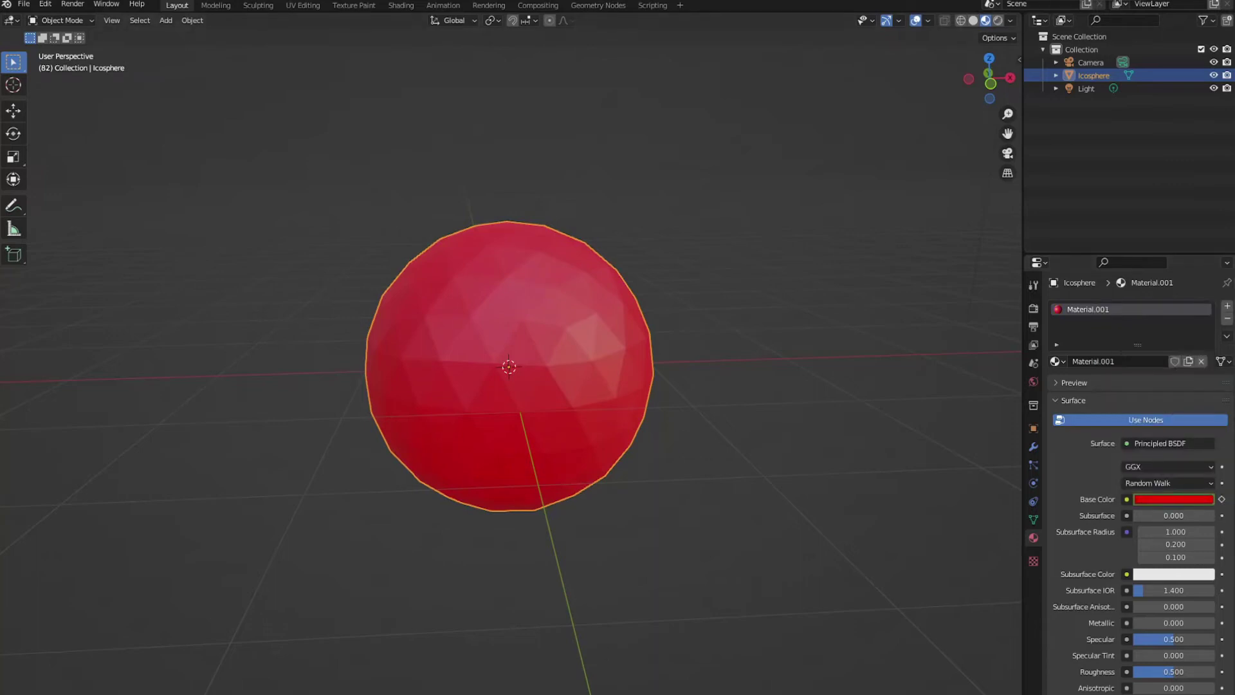
- Keyframe the base colour green at frame 80 and cyan blue at frame 100
{"action": "left_click", "coordinate": [1174, 500]}
{"action": "left_click_drag", "start_coordinate": [1150, 410], "coordinate": [1102, 363]}
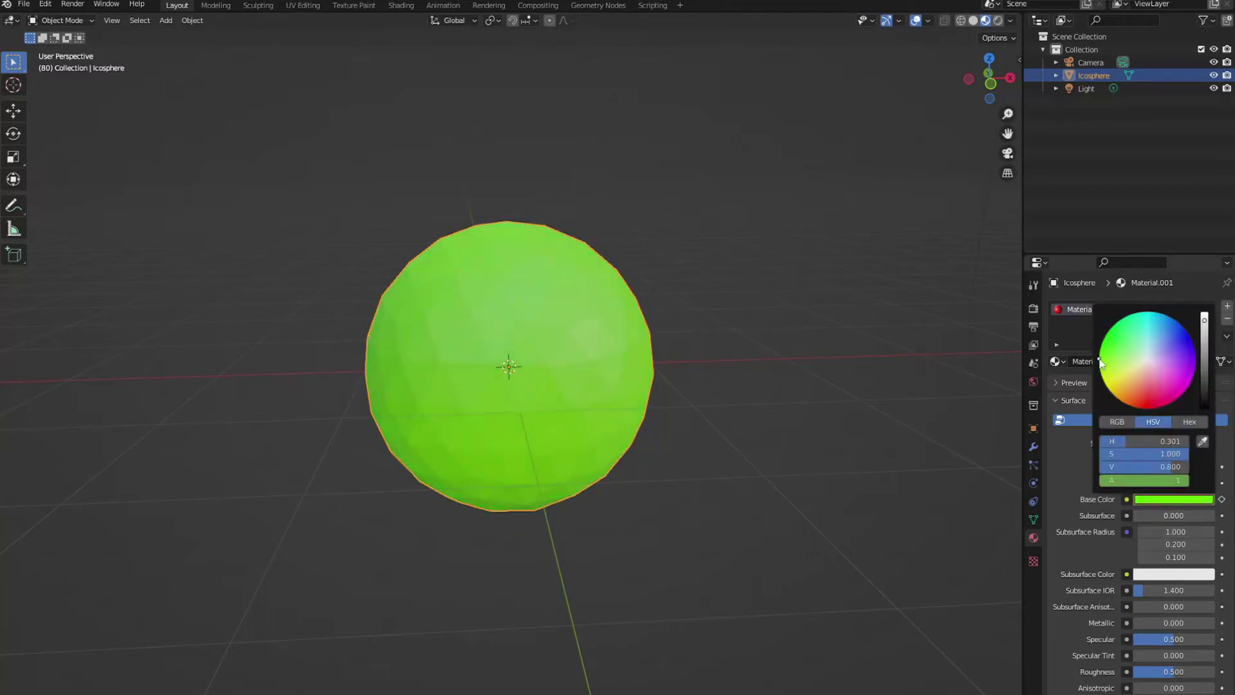
{"action": "left_click", "coordinate": [1221, 499]}
{"action": "key", "text": "Right"}
{"action": "key", "text": "Right"}
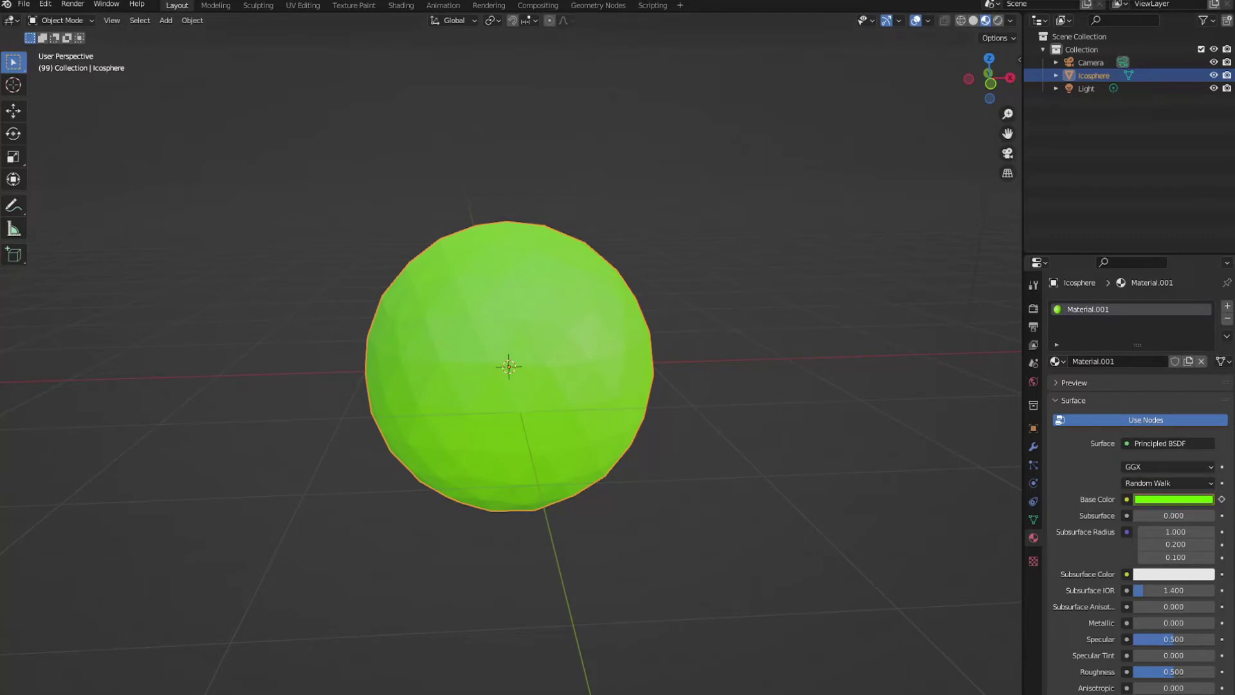
{"action": "left_click", "coordinate": [1151, 499]}
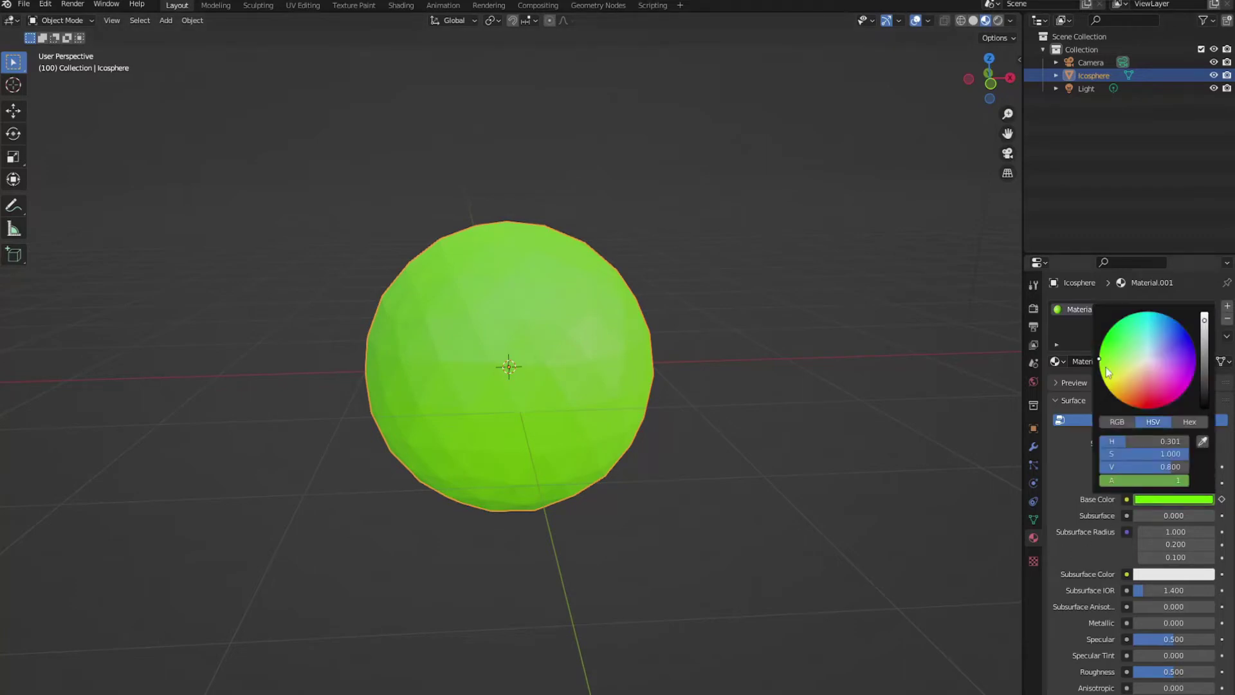
{"action": "left_click_drag", "start_coordinate": [1099, 359], "coordinate": [1161, 313]}
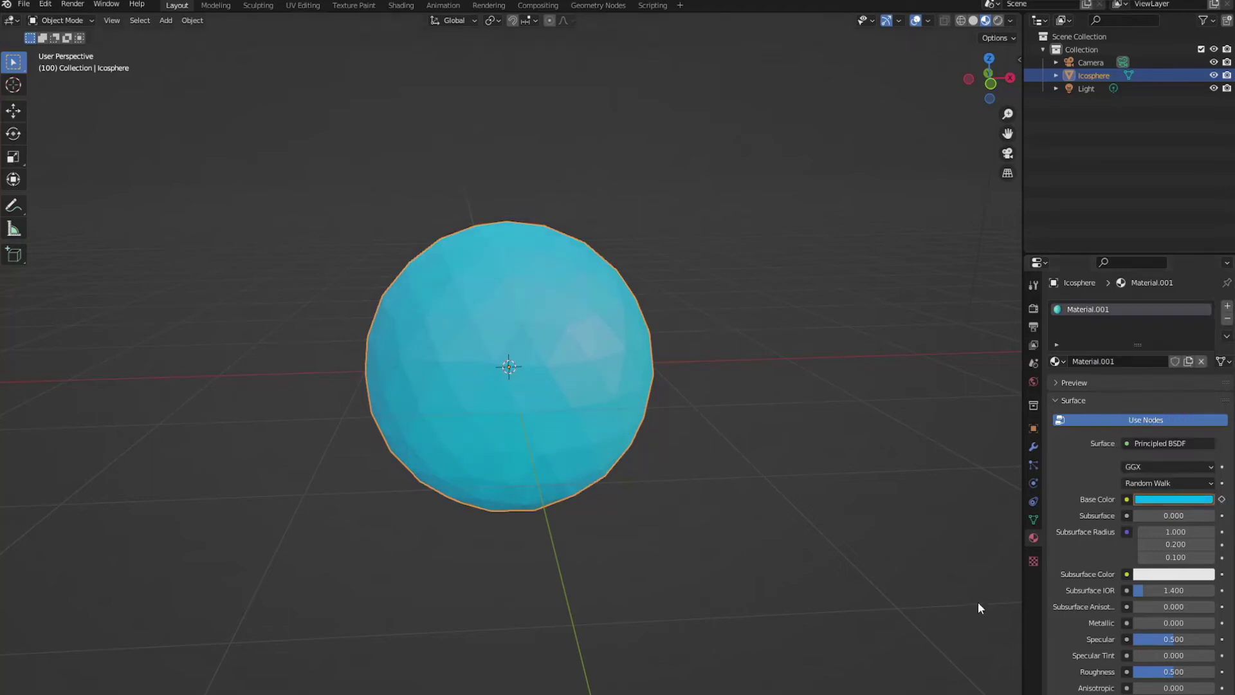
{"action": "left_click", "coordinate": [1222, 499]}
{"action": "left_click", "coordinate": [598, 654]}
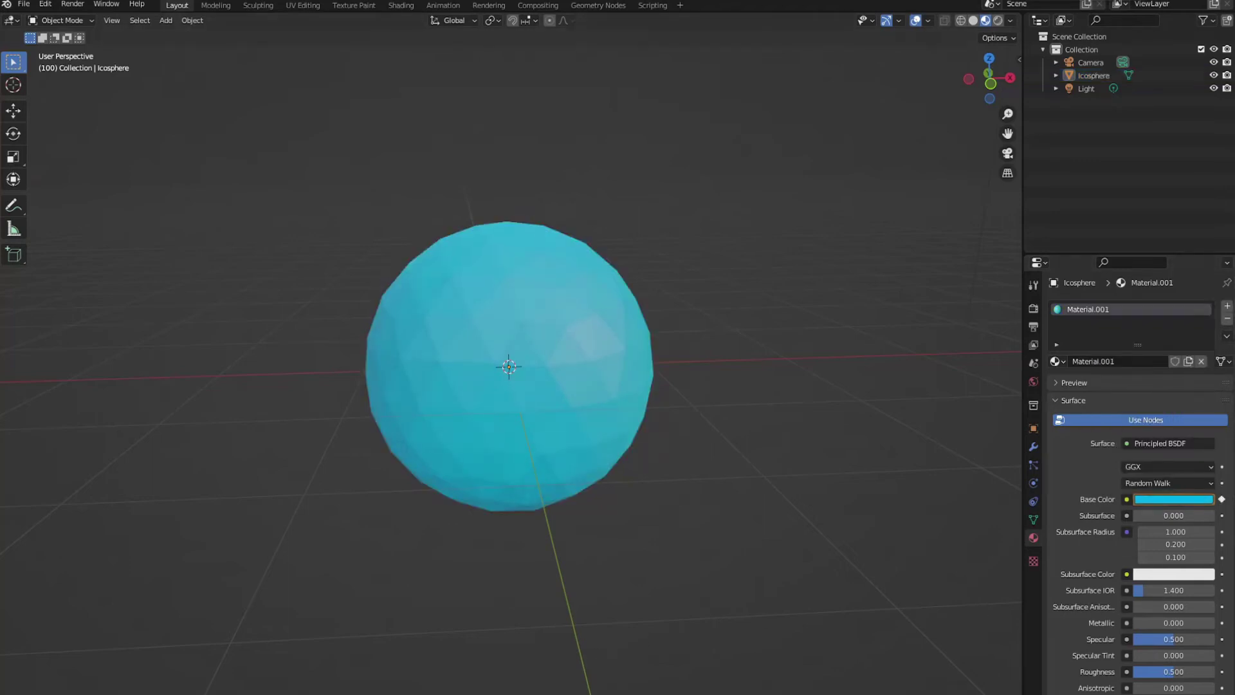
- Play the base colour cycle from frame 0, stop it, and zoom out around the sphere
{"action": "key", "text": "ctrl+z"}
{"action": "key", "text": "shift+Left"}
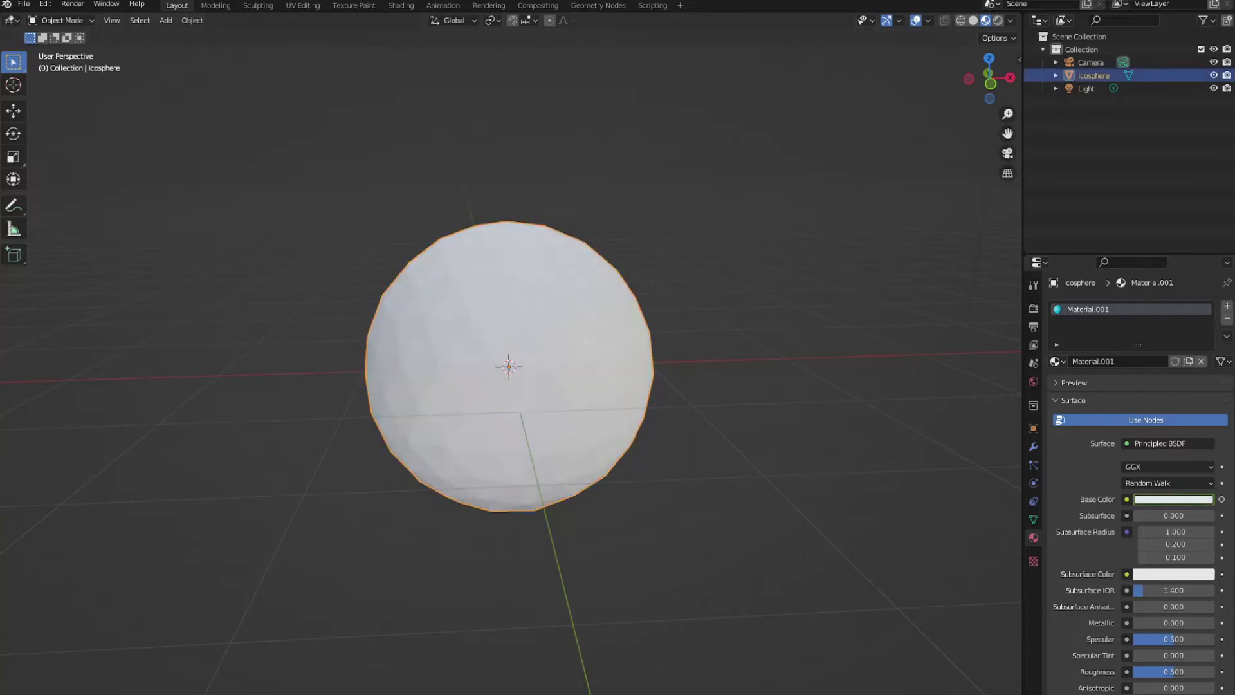
{"action": "key", "text": "space"}
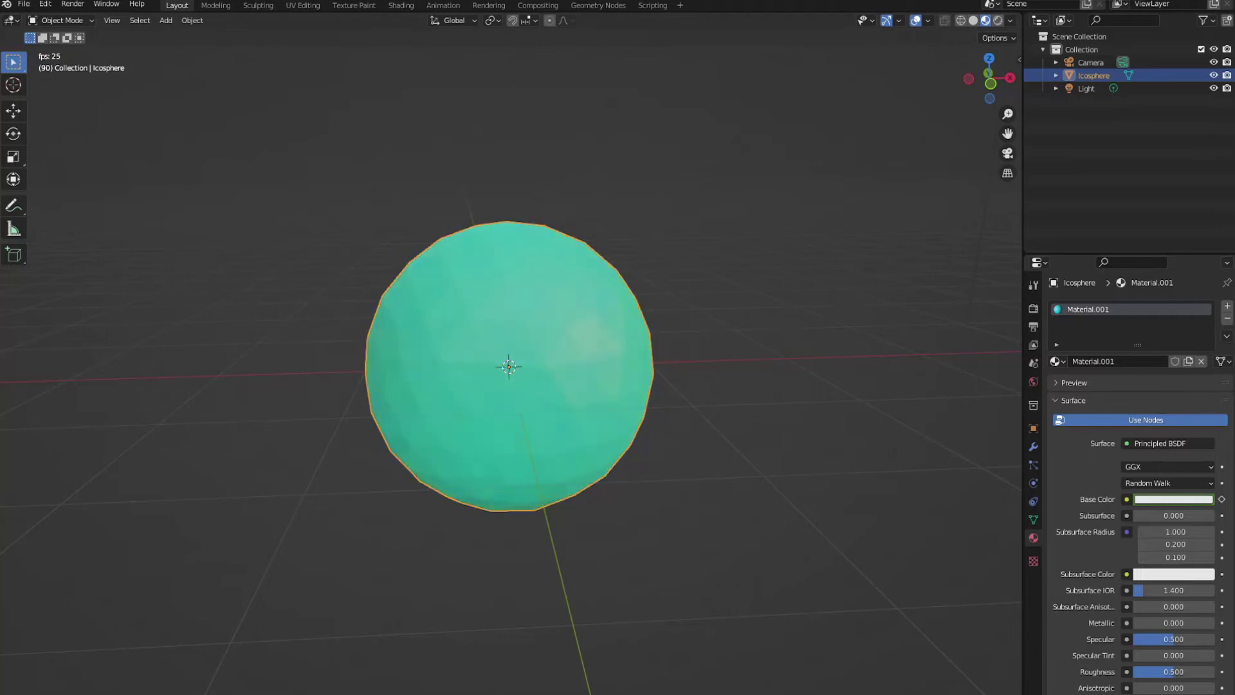
{"action": "key", "text": "space"}
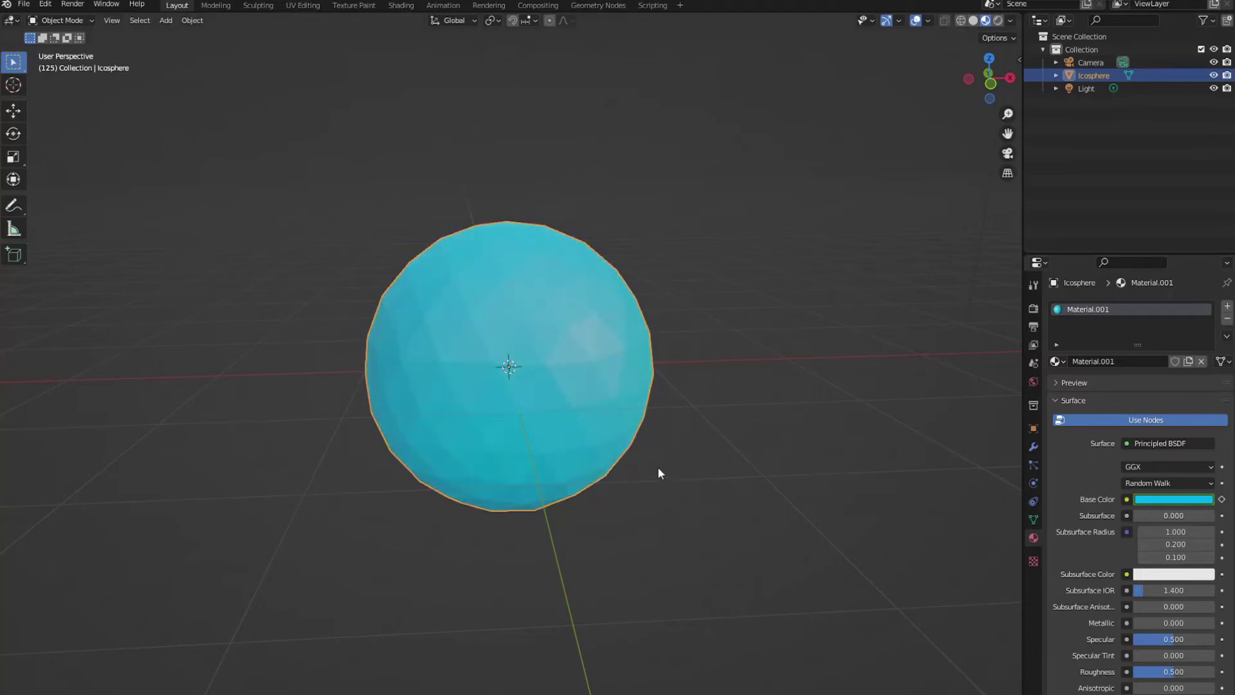
{"action": "middle_click_drag", "start_coordinate": [658, 465], "coordinate": [604, 442]}
{"action": "scroll", "coordinate": [553, 480], "scroll_direction": "down", "scroll_amount": 2}
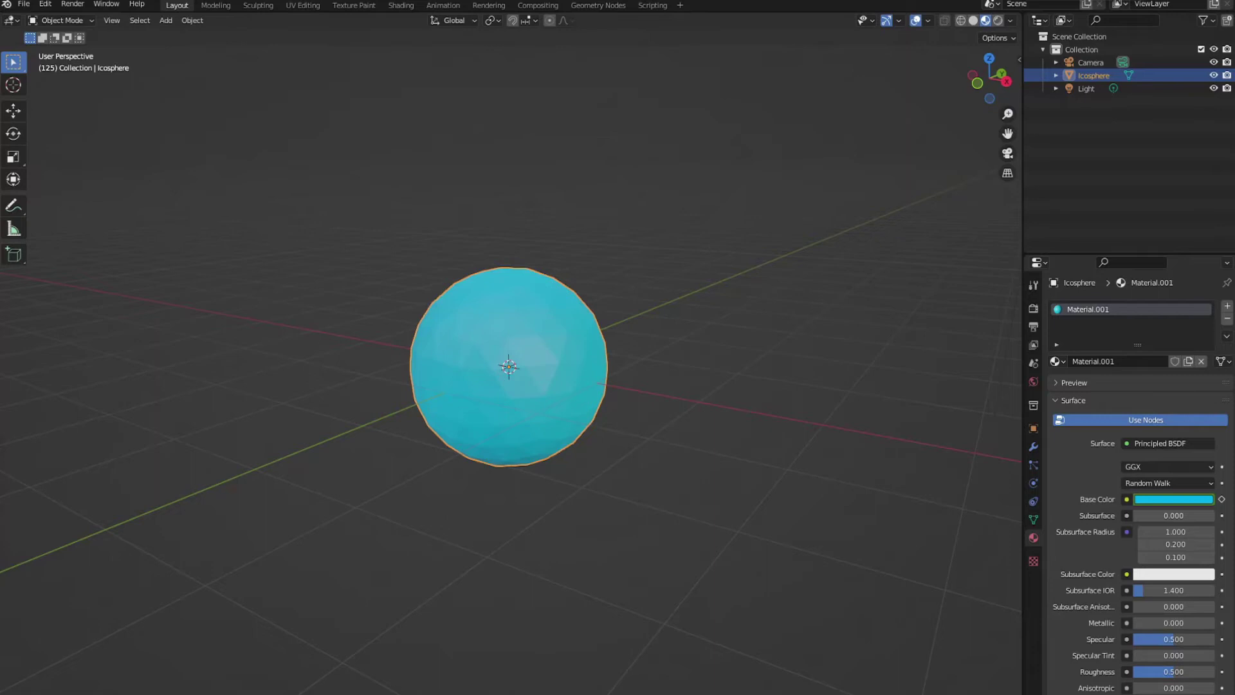
- Replay the colour animation twice from earlier frames, stopping it partway each time
{"action": "key", "text": "ctrl+z"}
{"action": "key", "text": "ctrl+shift+z"}
{"action": "key", "text": "Left"}
{"action": "key", "text": "Left"}
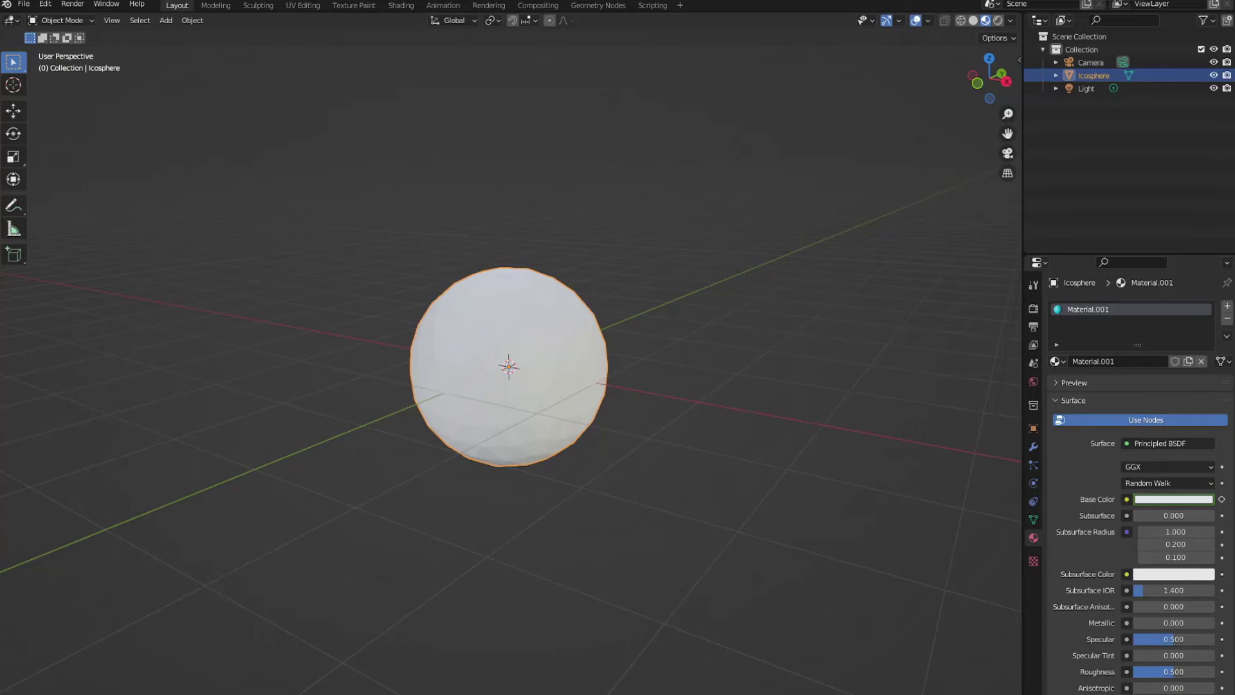
{"action": "key", "text": "space"}
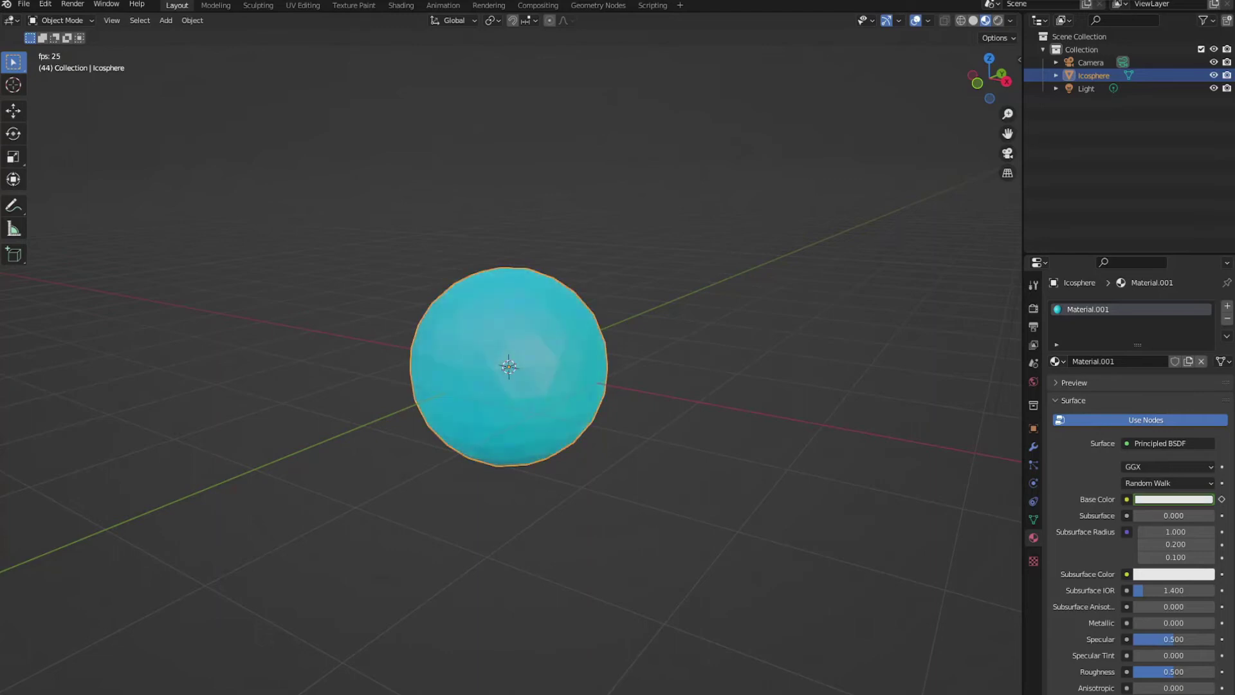
{"action": "key", "text": "space"}
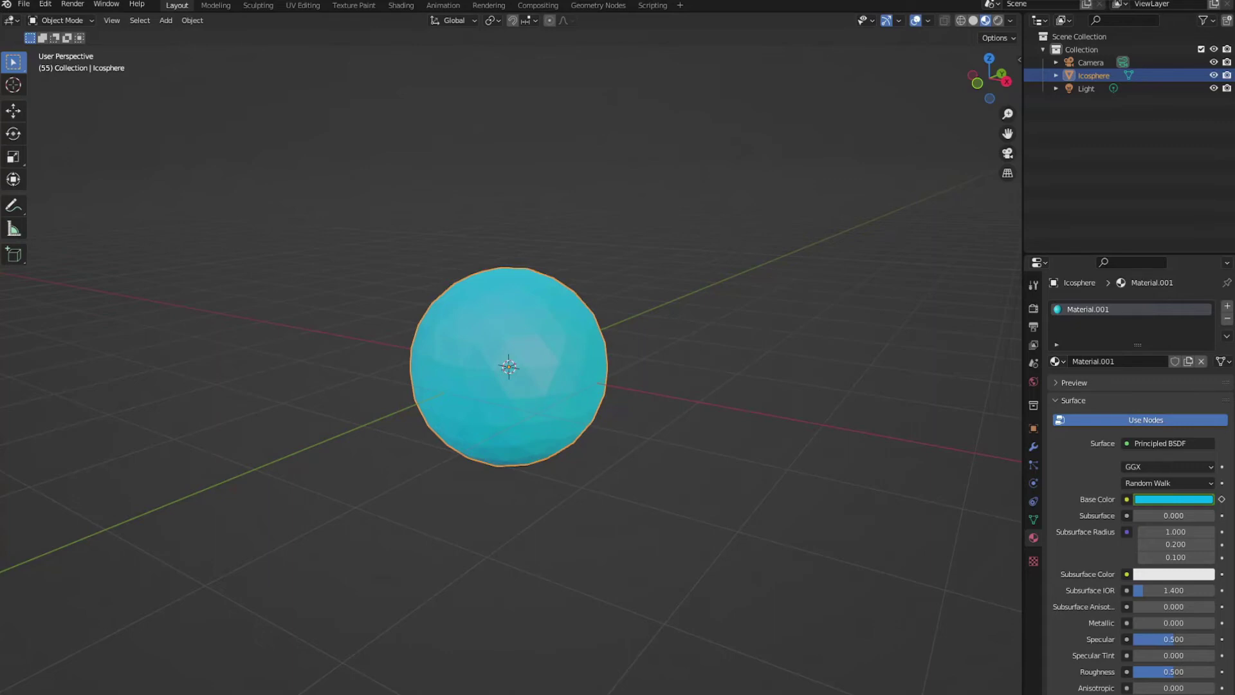
{"action": "key", "text": "shift+Left"}
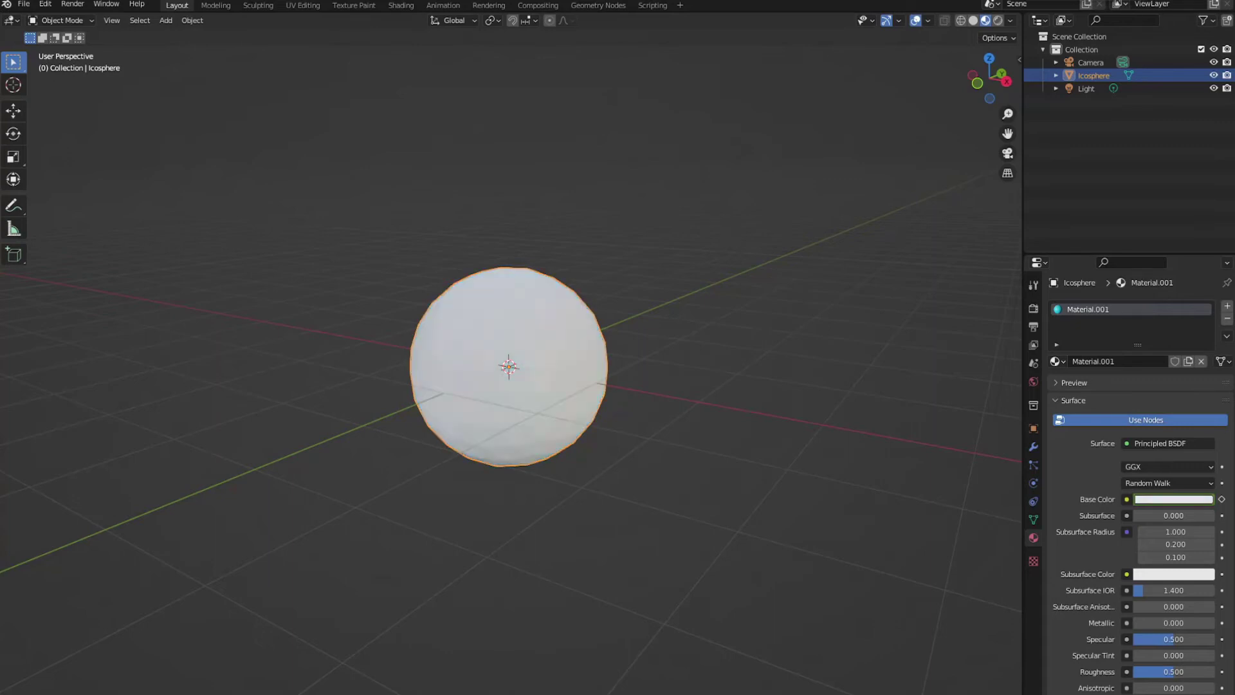
{"action": "key", "text": "space"}
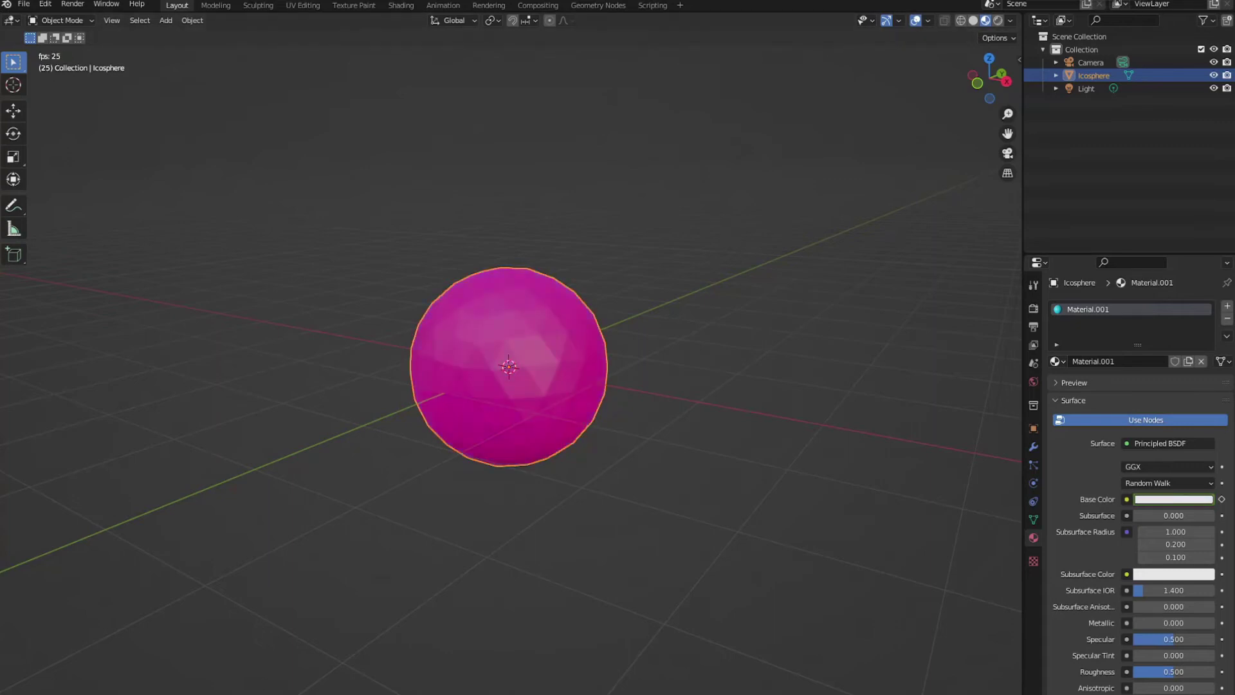
{"action": "key", "text": "space"}
{"action": "middle_click_drag", "start_coordinate": [720, 412], "coordinate": [581, 397]}
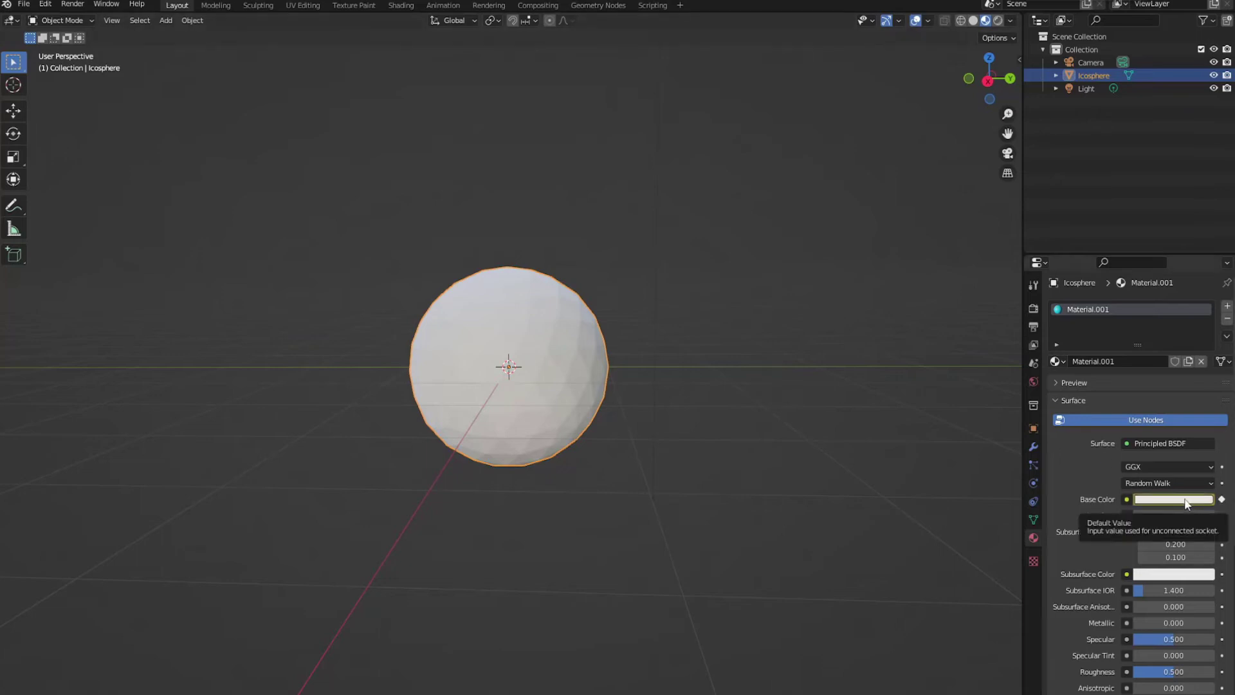
- Bring up the Emission colour, then view the Eevee render settings with Bloom enabled
{"action": "scroll", "coordinate": [1151, 518], "scroll_direction": "down", "scroll_amount": 5}
{"action": "scroll", "coordinate": [1150, 516], "scroll_direction": "down", "scroll_amount": 6}
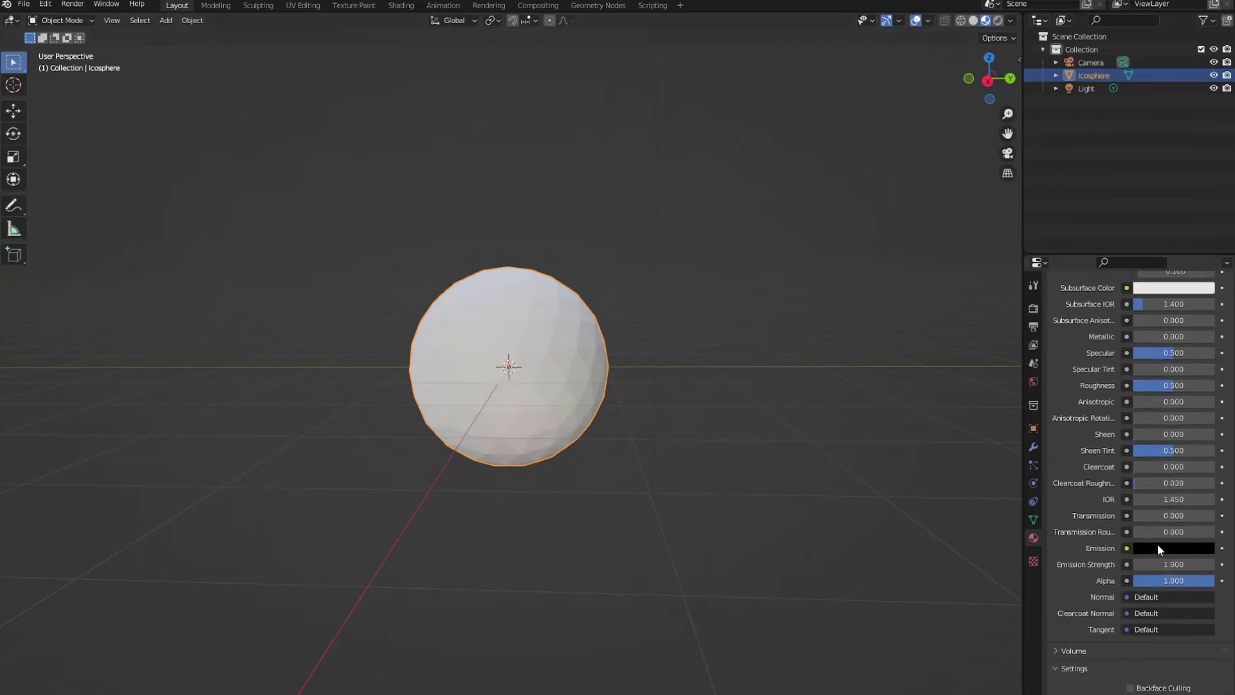
{"action": "left_click", "coordinate": [1156, 545]}
{"action": "left_click", "coordinate": [1034, 310]}
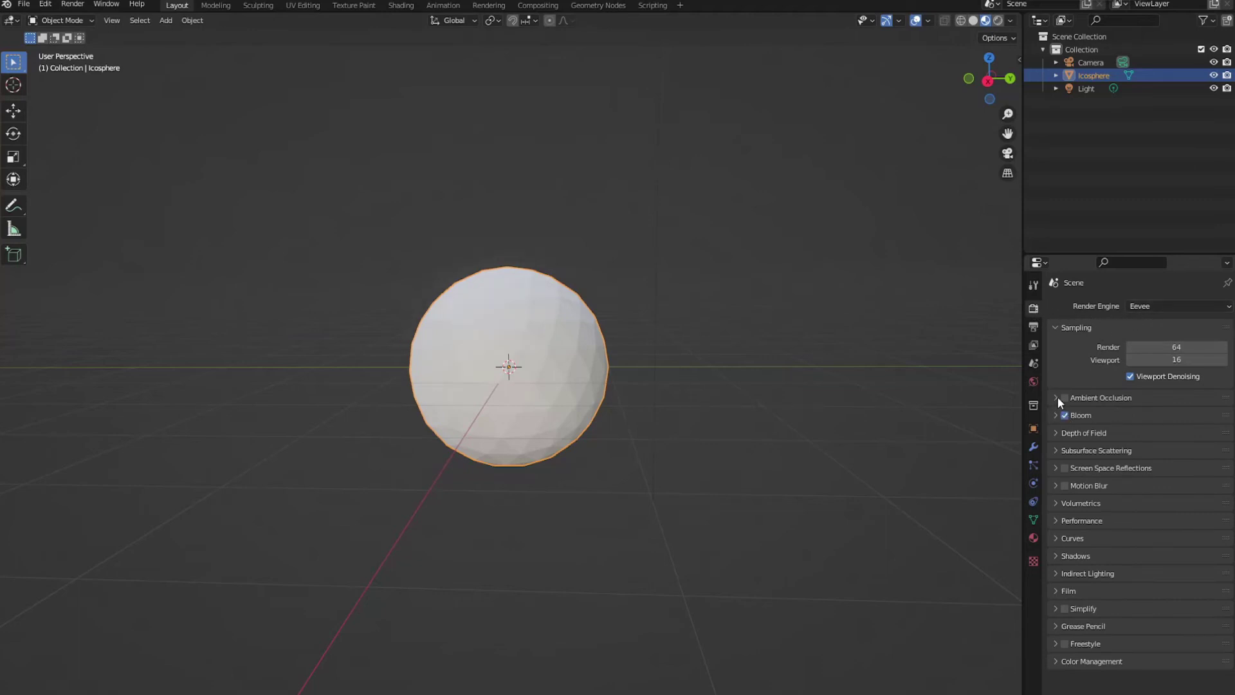
- Set the material's emission colour to teal cyan (hue 0.487, saturation 1.000, value 0.293)
{"action": "left_click", "coordinate": [1033, 538]}
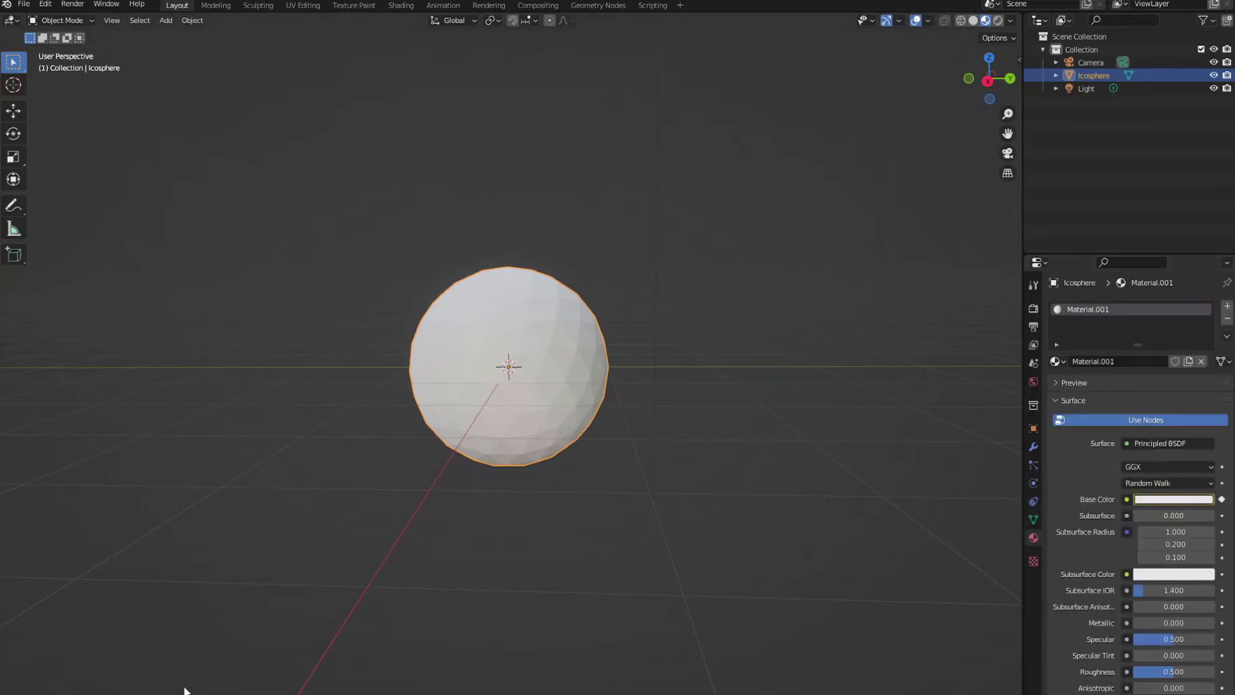
{"action": "scroll", "coordinate": [1164, 592], "scroll_direction": "down", "scroll_amount": 8}
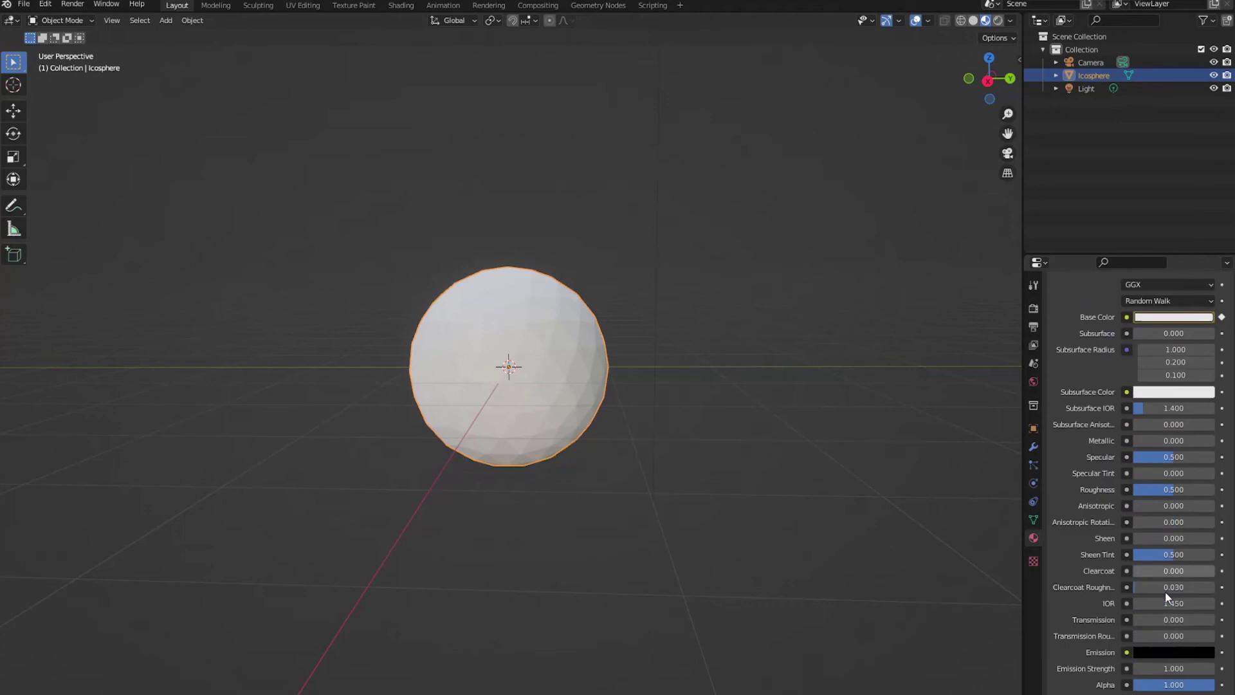
{"action": "left_click", "coordinate": [1177, 601]}
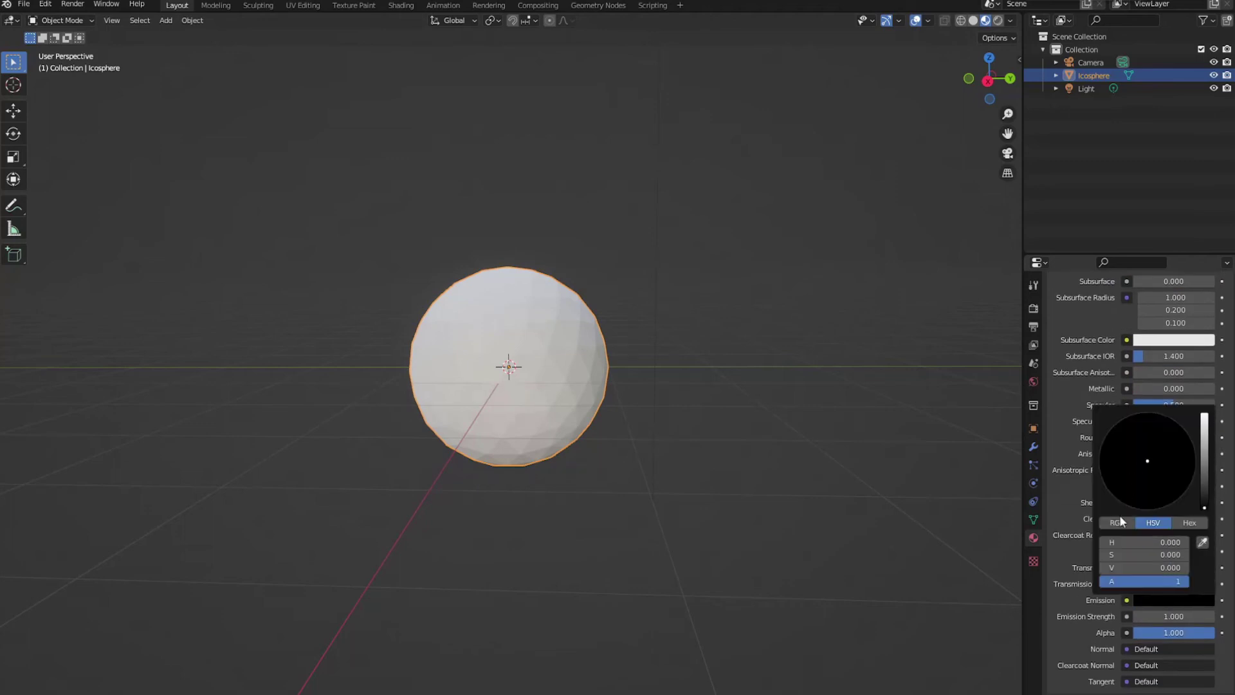
{"action": "mouse_move", "coordinate": [1117, 566]}
{"action": "left_mouse_down"}
{"action": "mouse_move", "coordinate": [1145, 566]}
{"action": "mouse_move", "coordinate": [1125, 566]}
{"action": "left_mouse_up"}
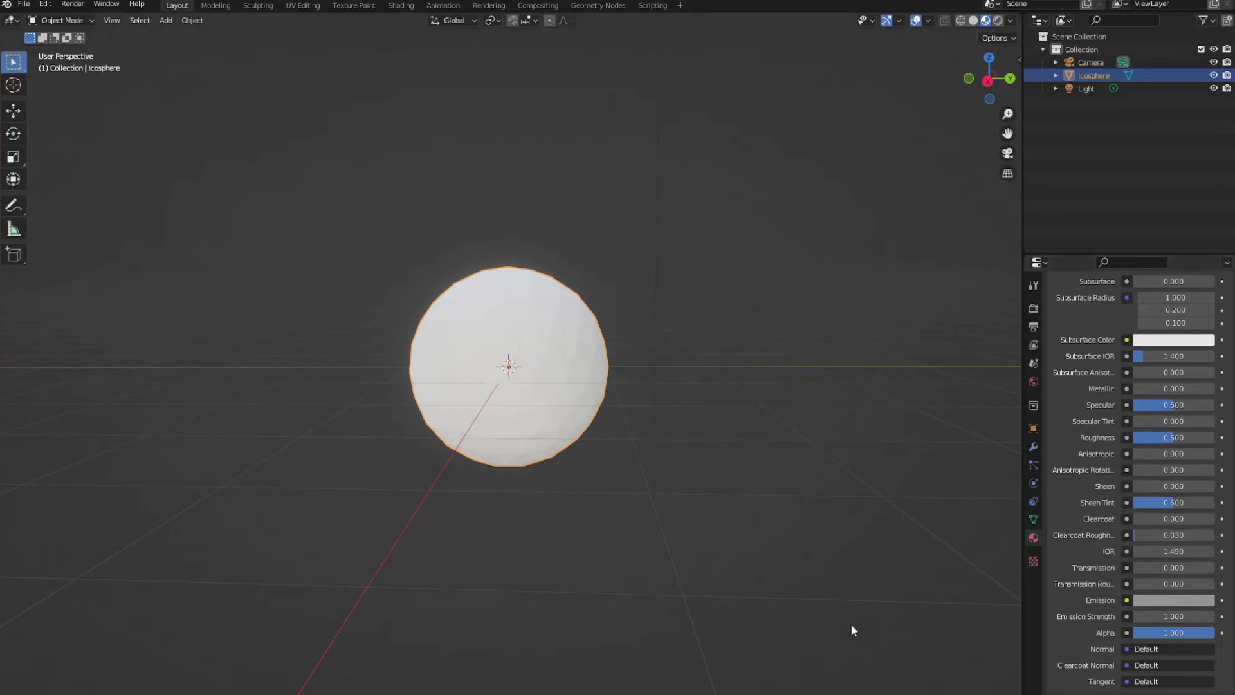
{"action": "left_click", "coordinate": [1168, 601]}
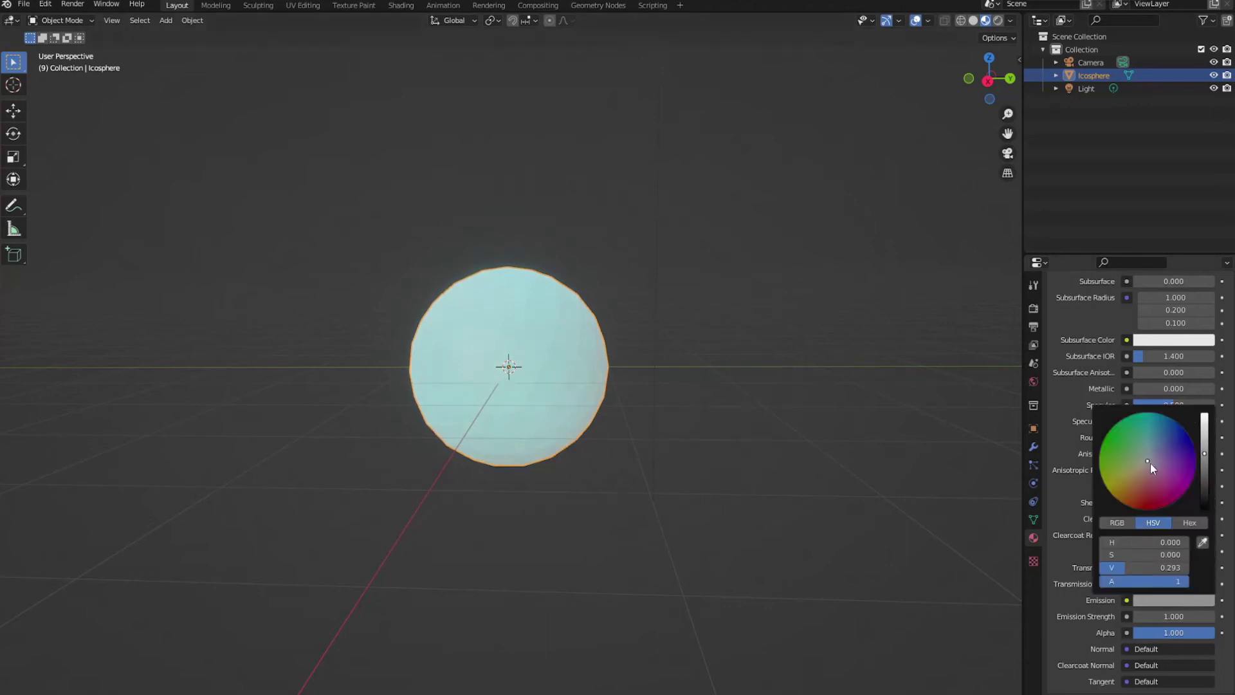
{"action": "left_click", "coordinate": [1186, 600]}
{"action": "left_click_drag", "start_coordinate": [1155, 465], "coordinate": [1149, 412]}
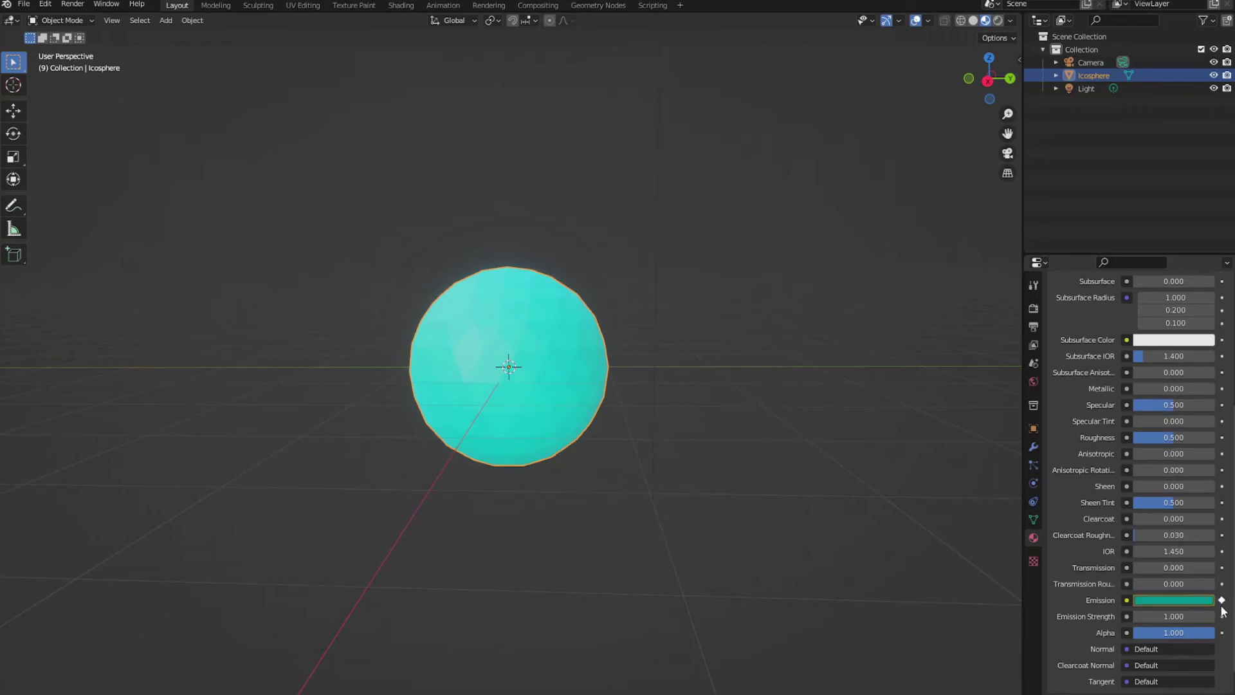
- Keyframe the emission colour purple at frame 19 and red at frame 28
{"action": "key", "text": "space"}
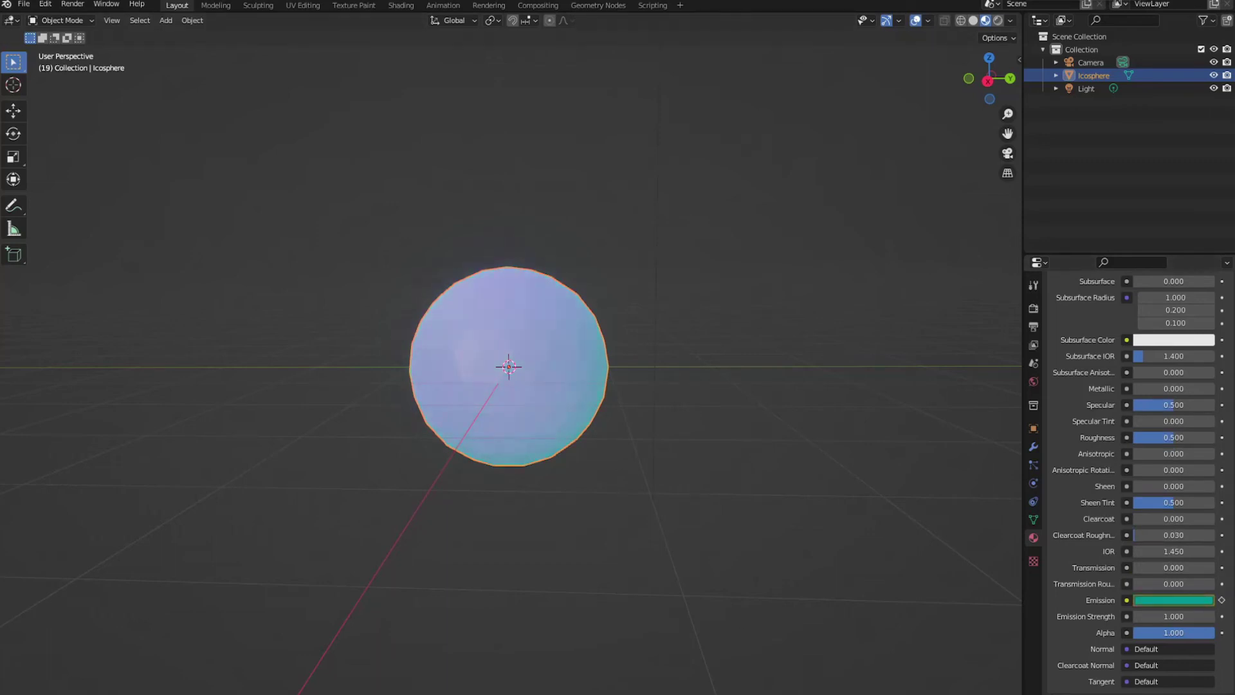
{"action": "left_click", "coordinate": [1159, 600]}
{"action": "mouse_move", "coordinate": [1146, 415]}
{"action": "left_mouse_down"}
{"action": "mouse_move", "coordinate": [1193, 475]}
{"action": "mouse_move", "coordinate": [1196, 462]}
{"action": "left_mouse_up"}
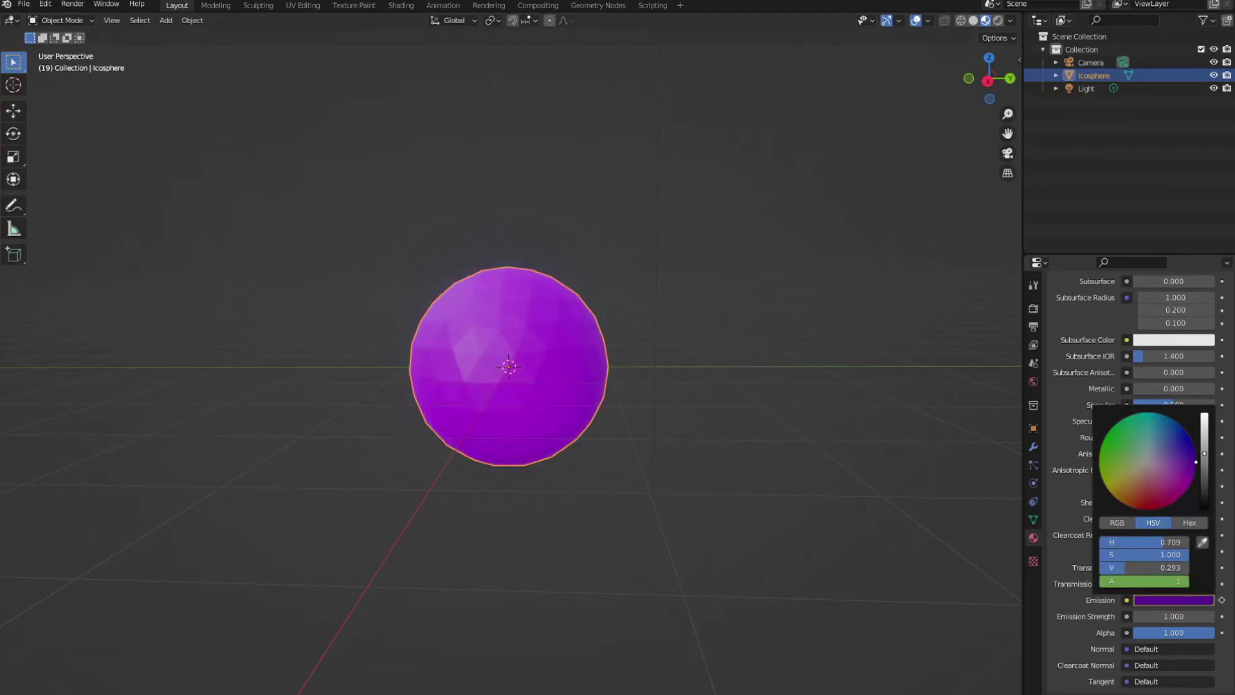
{"action": "left_click", "coordinate": [1221, 600]}
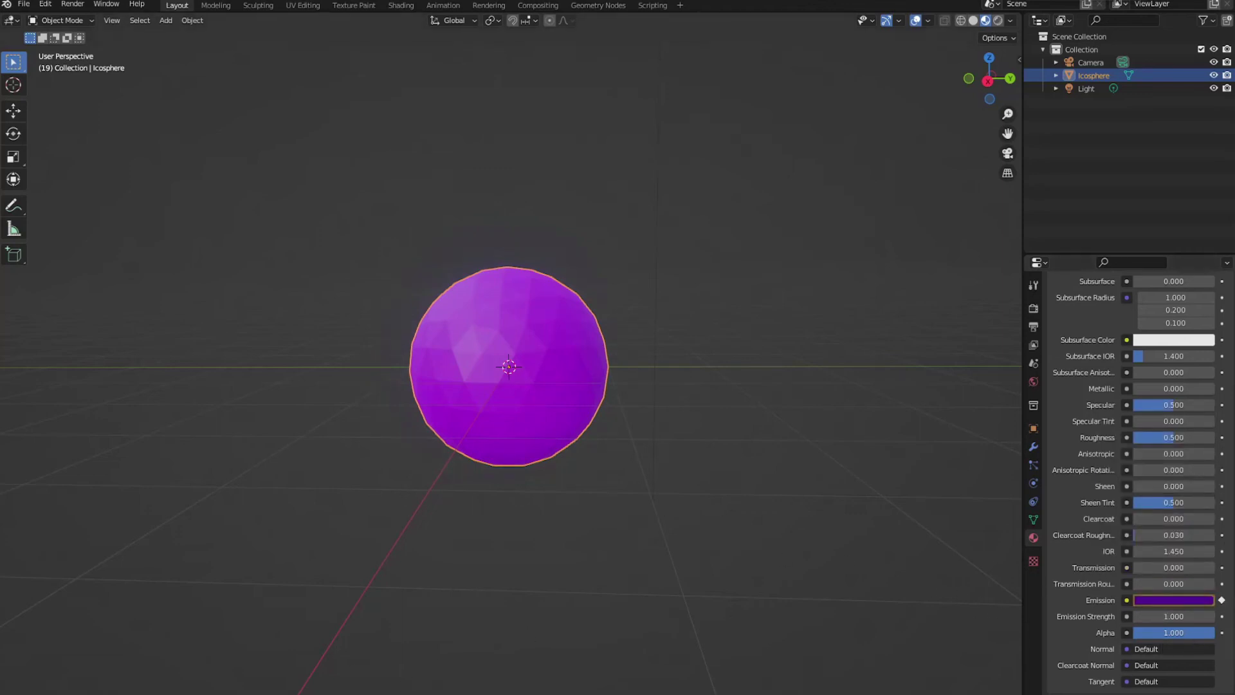
{"action": "key", "text": "Right"}
{"action": "key", "text": "Right"}
{"action": "left_click", "coordinate": [1154, 600]}
{"action": "left_click_drag", "start_coordinate": [1194, 463], "coordinate": [1153, 508]}
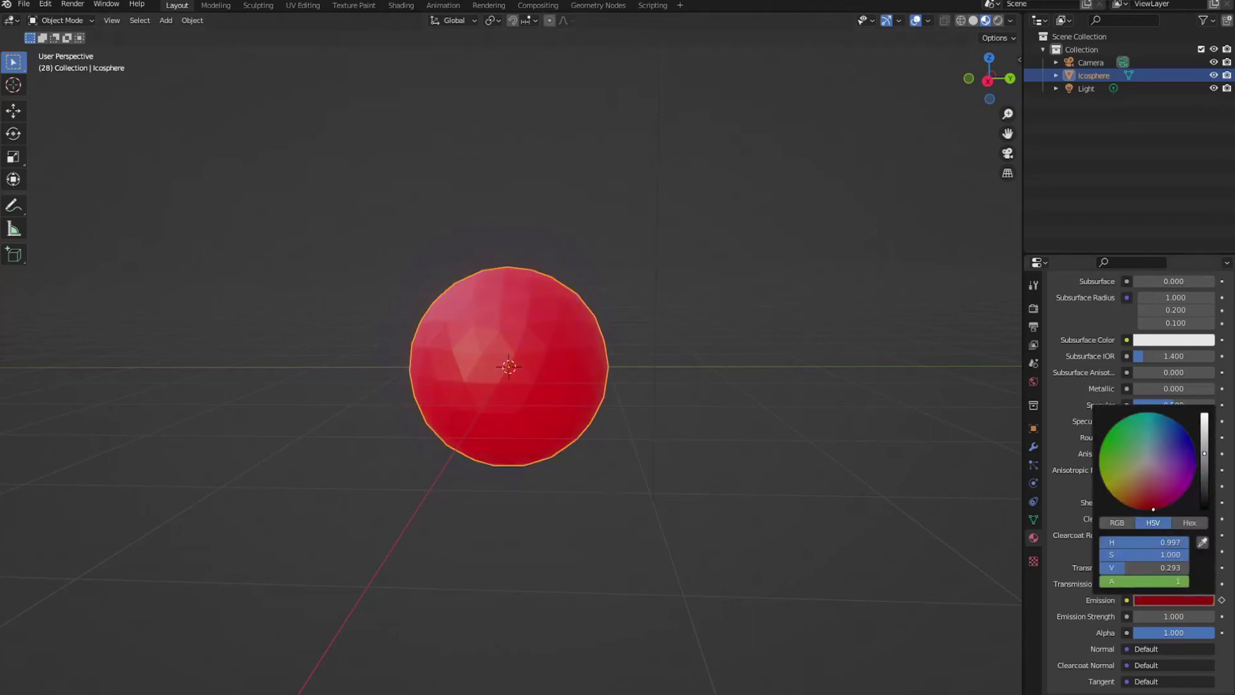
{"action": "left_click", "coordinate": [1221, 600]}
- Keyframe a green emission colour at frame 36 and advance to frame 46
{"action": "key", "text": "space"}
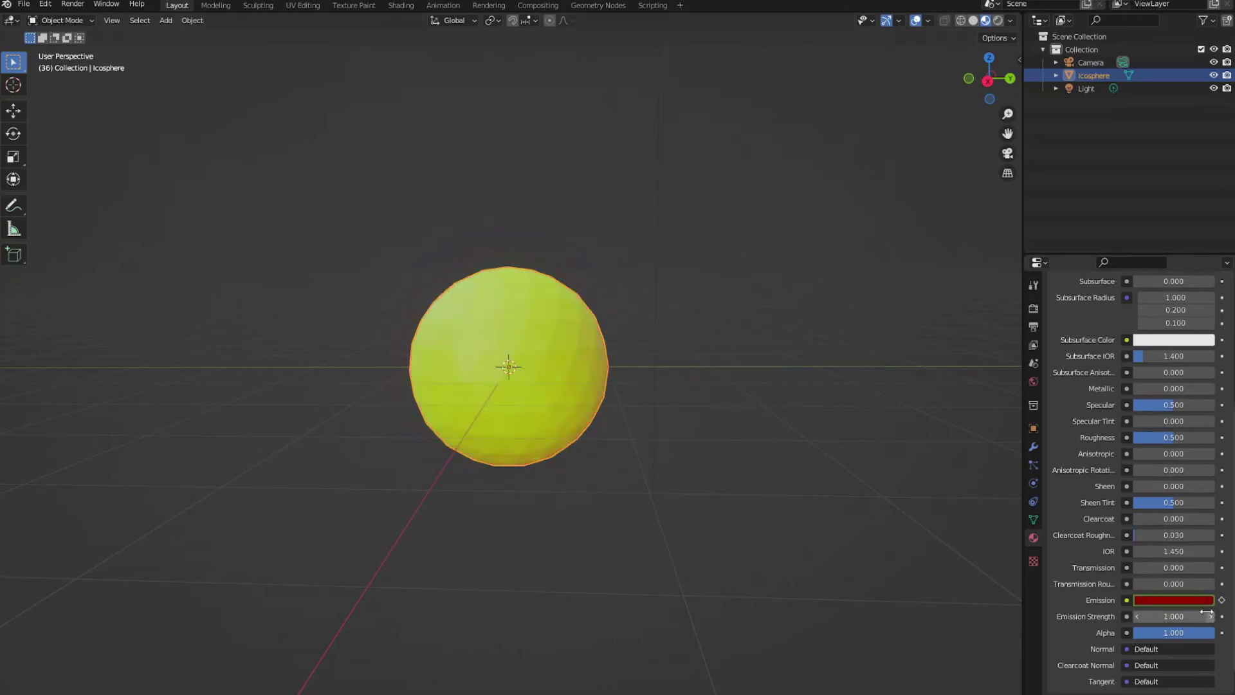
{"action": "left_click", "coordinate": [1146, 602]}
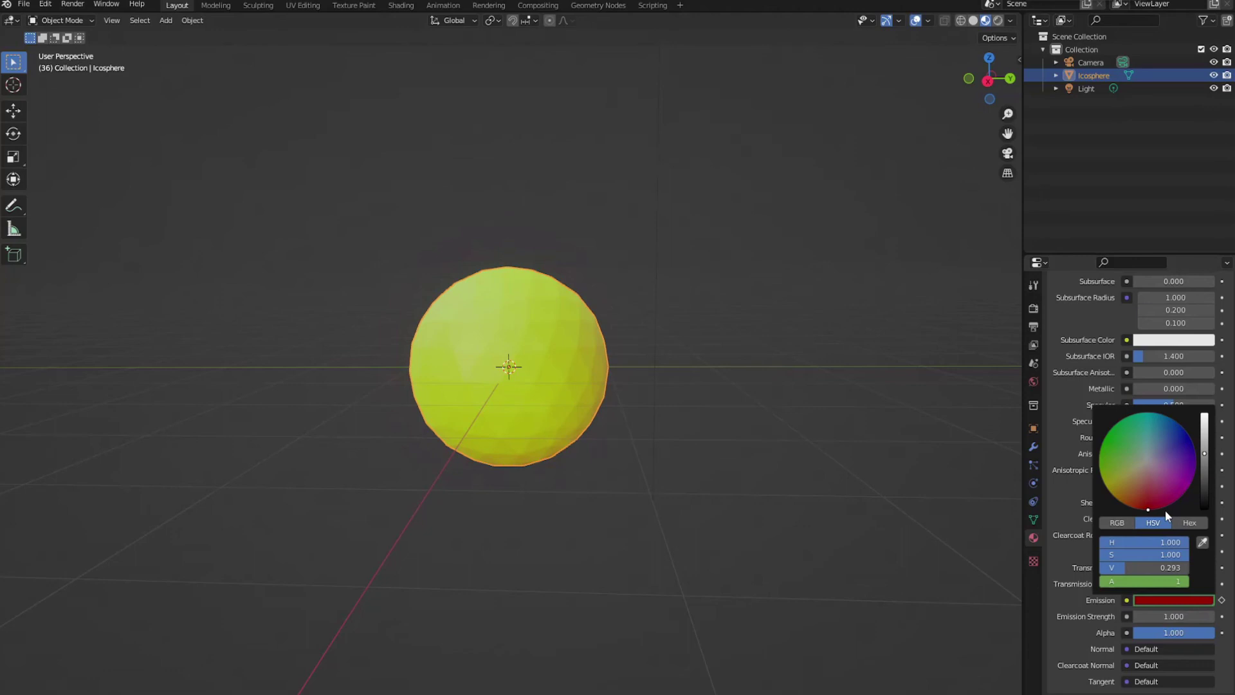
{"action": "left_click_drag", "start_coordinate": [1151, 507], "coordinate": [1099, 461]}
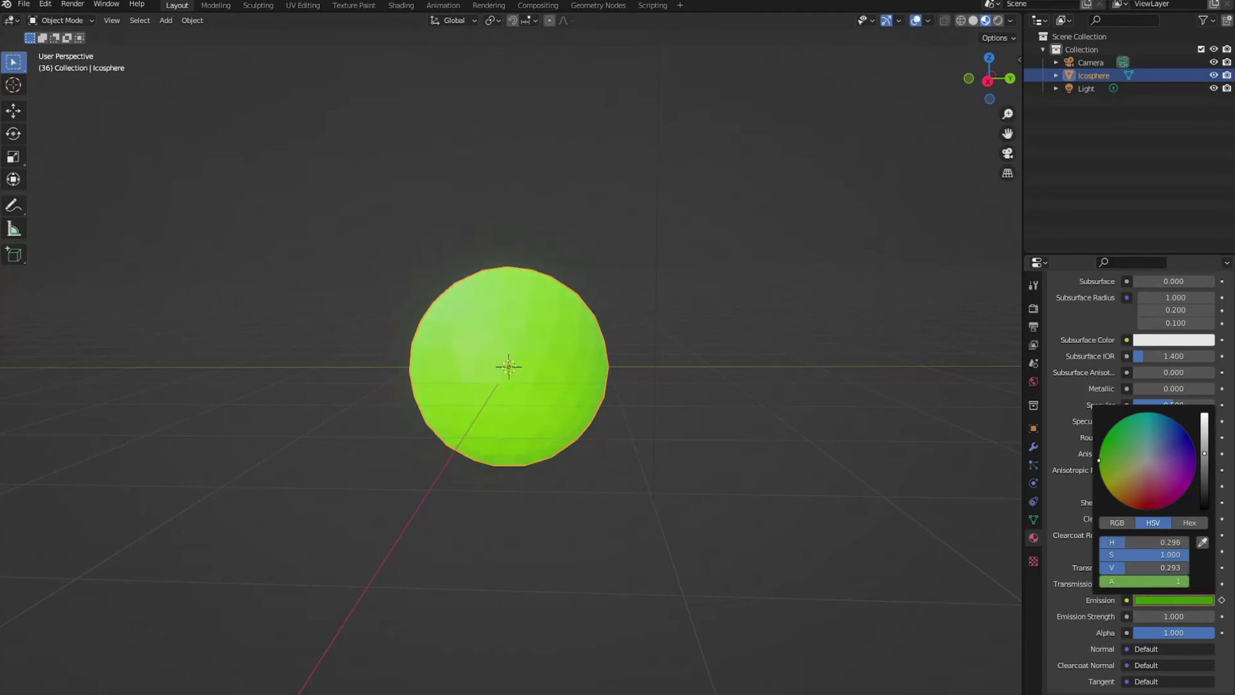
{"action": "left_click", "coordinate": [1222, 600]}
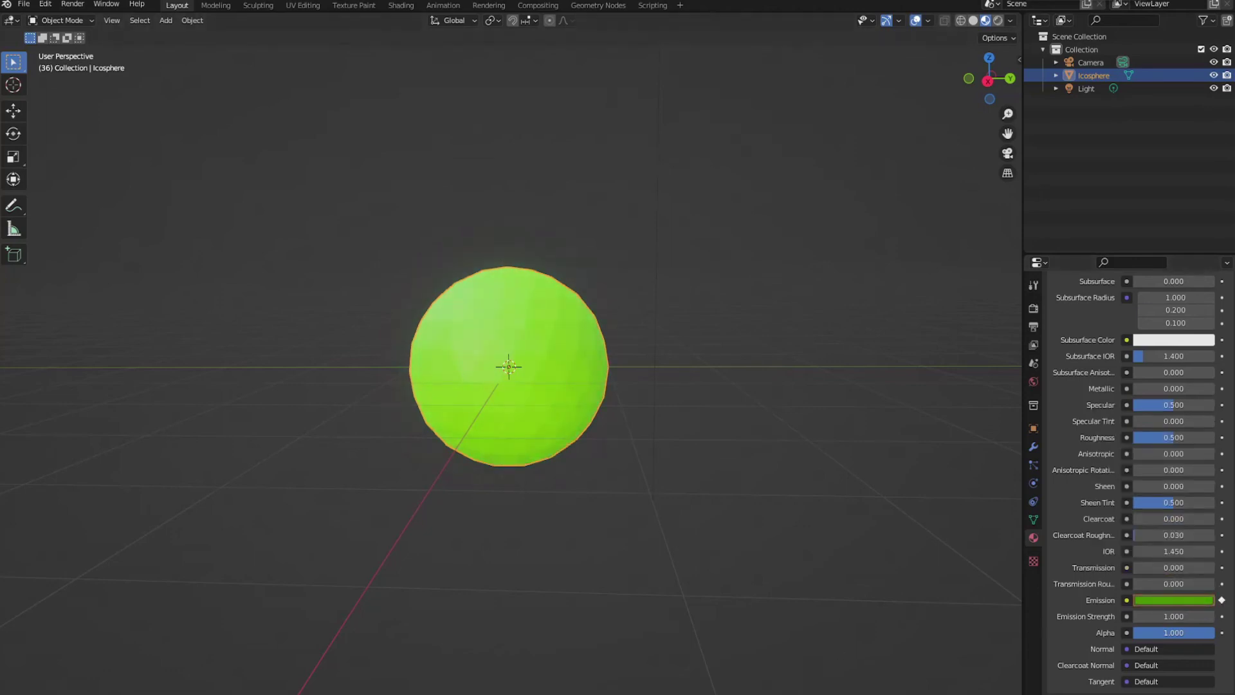
{"action": "key", "text": "space"}
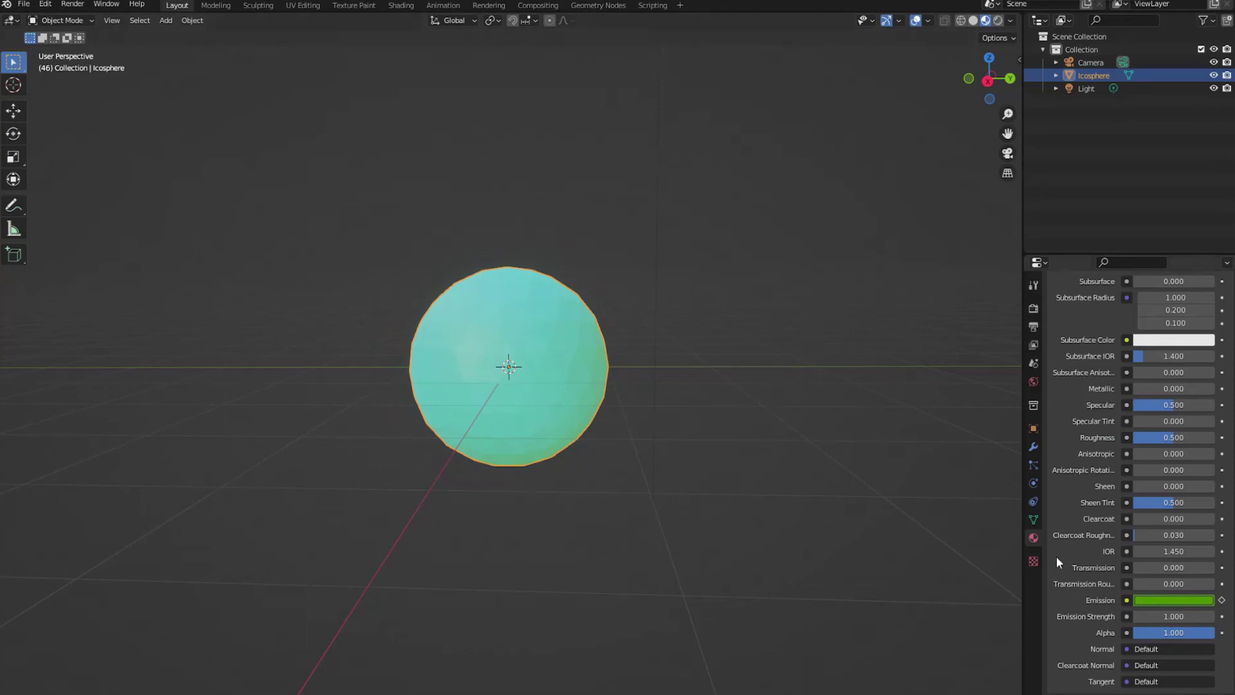
{"action": "left_click", "coordinate": [1165, 601]}
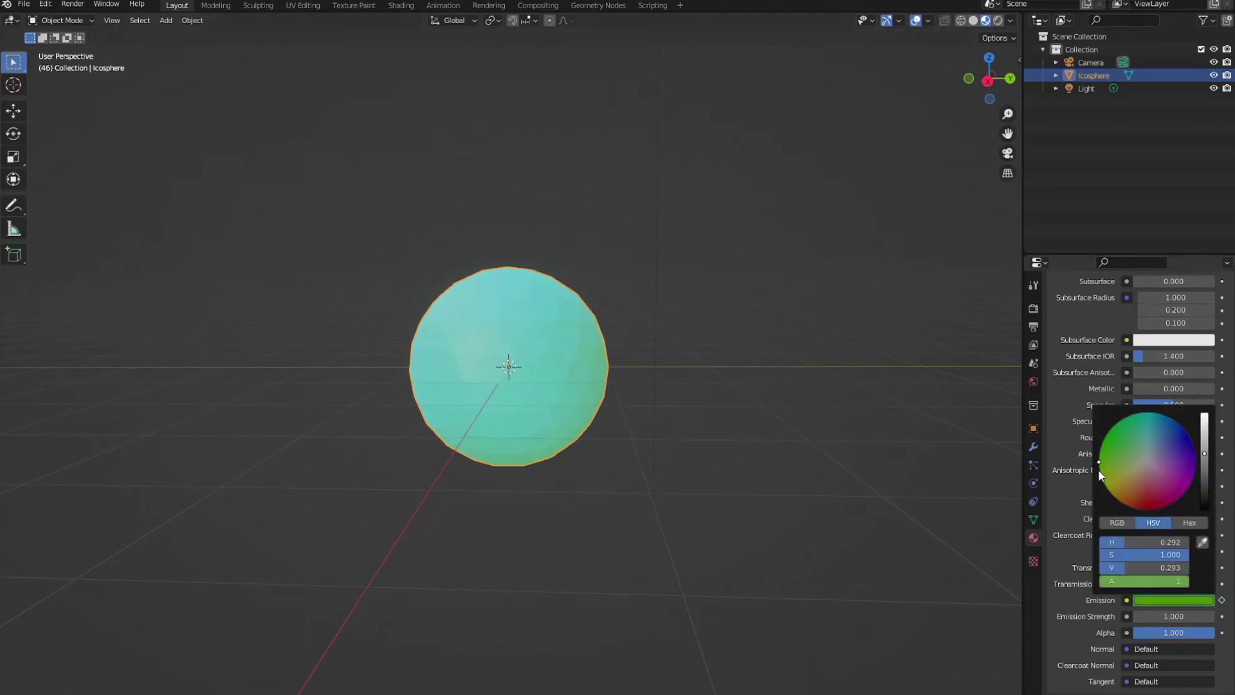
- Keyframe the emission back to cyan (hue 0.482) at frame 46
{"action": "left_click_drag", "start_coordinate": [1099, 461], "coordinate": [1150, 411]}
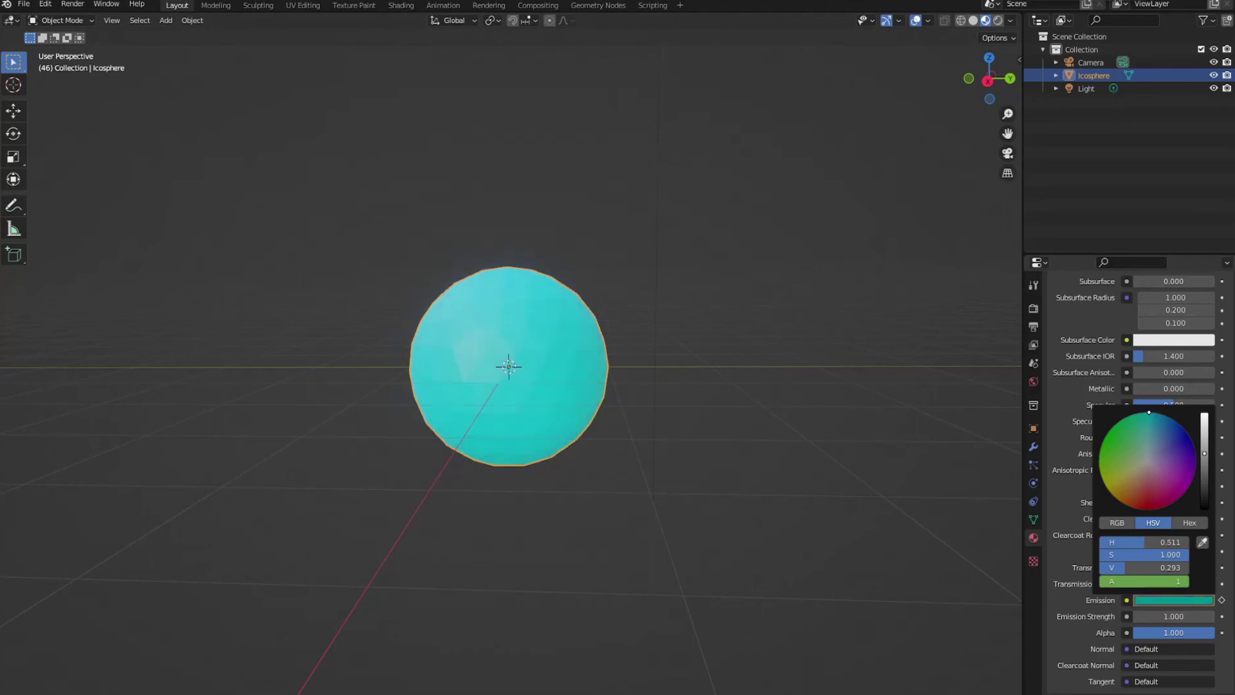
{"action": "left_click", "coordinate": [1222, 600]}
{"action": "key", "text": "shift+Left"}
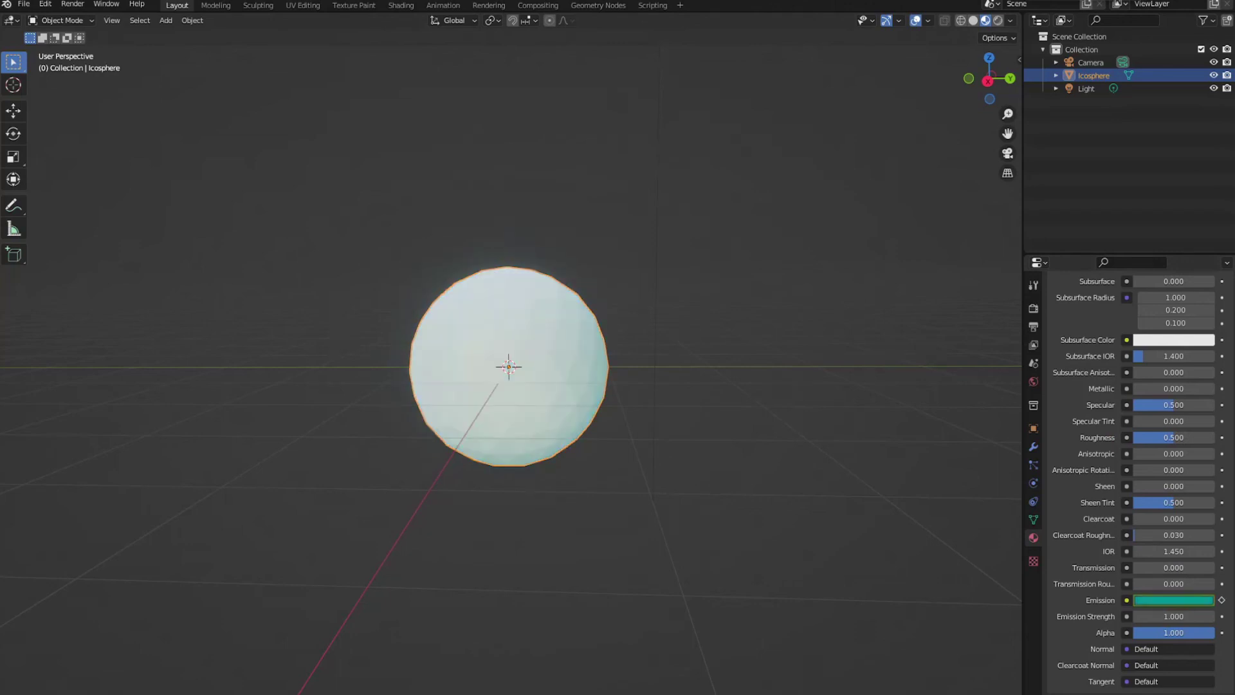
- Play the emission colour cycle from the first frame twice, stopping each run
{"action": "key", "text": "shift+ctrl+space"}
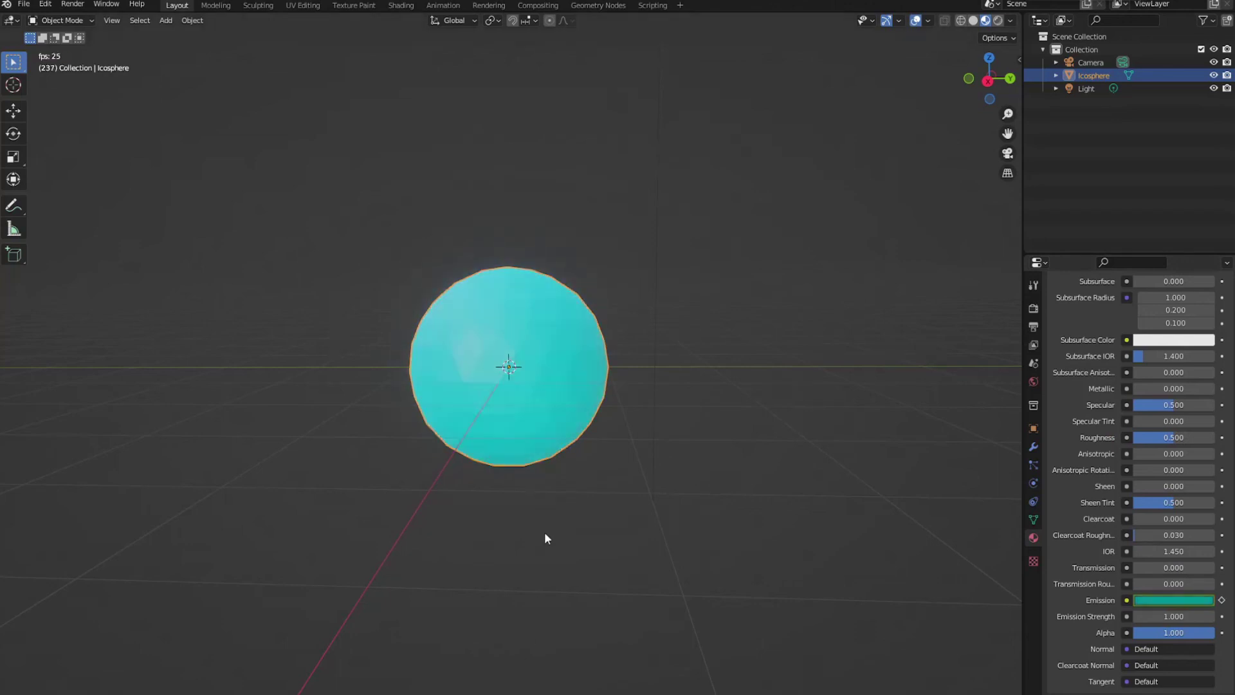
{"action": "key", "text": "space"}
{"action": "key", "text": "shift+Left"}
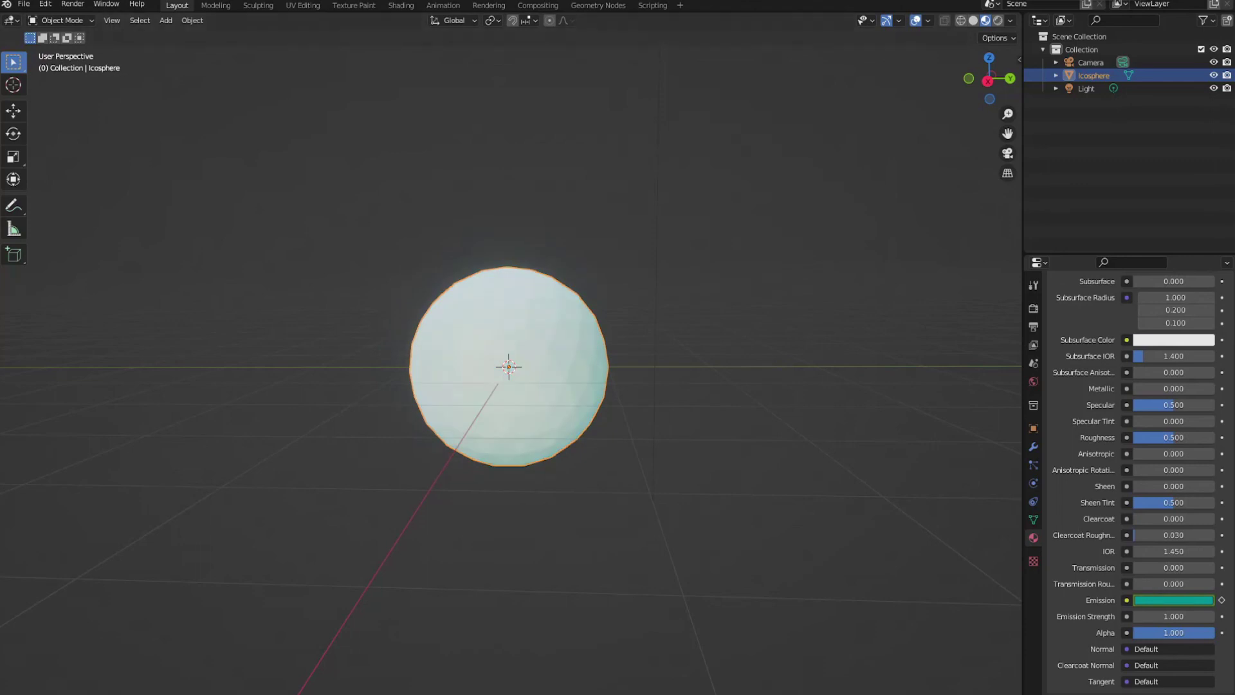
{"action": "key", "text": "space"}
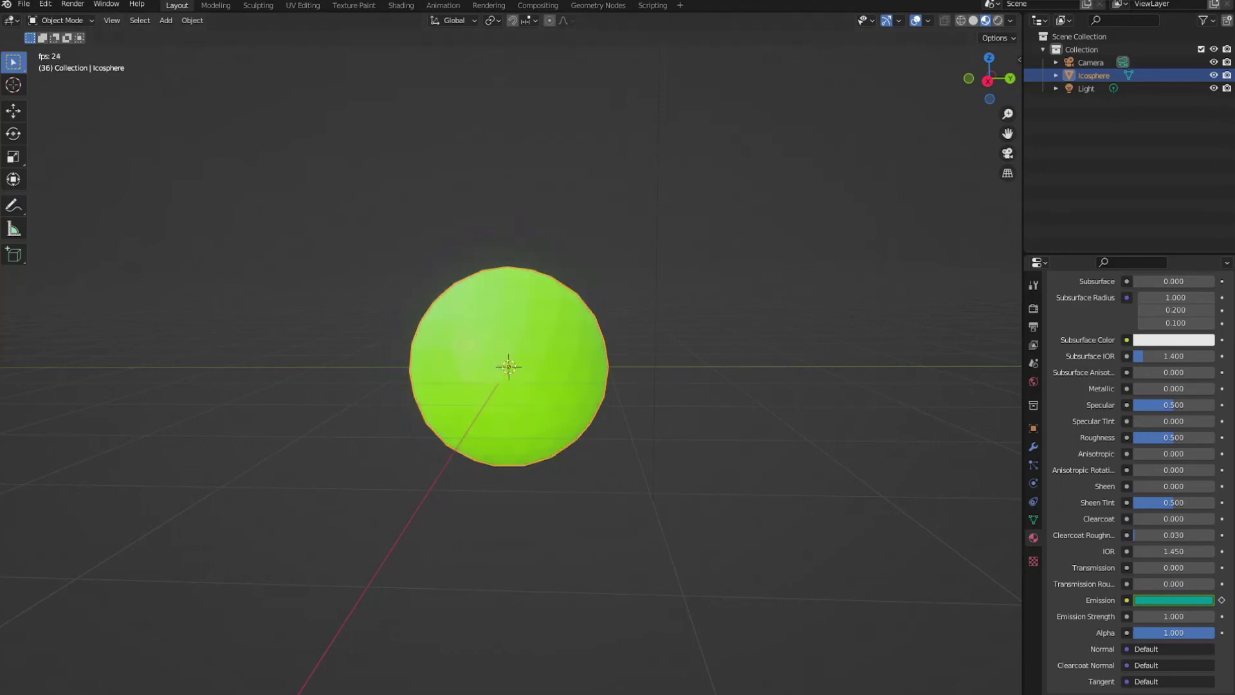
{"action": "key", "text": "space"}
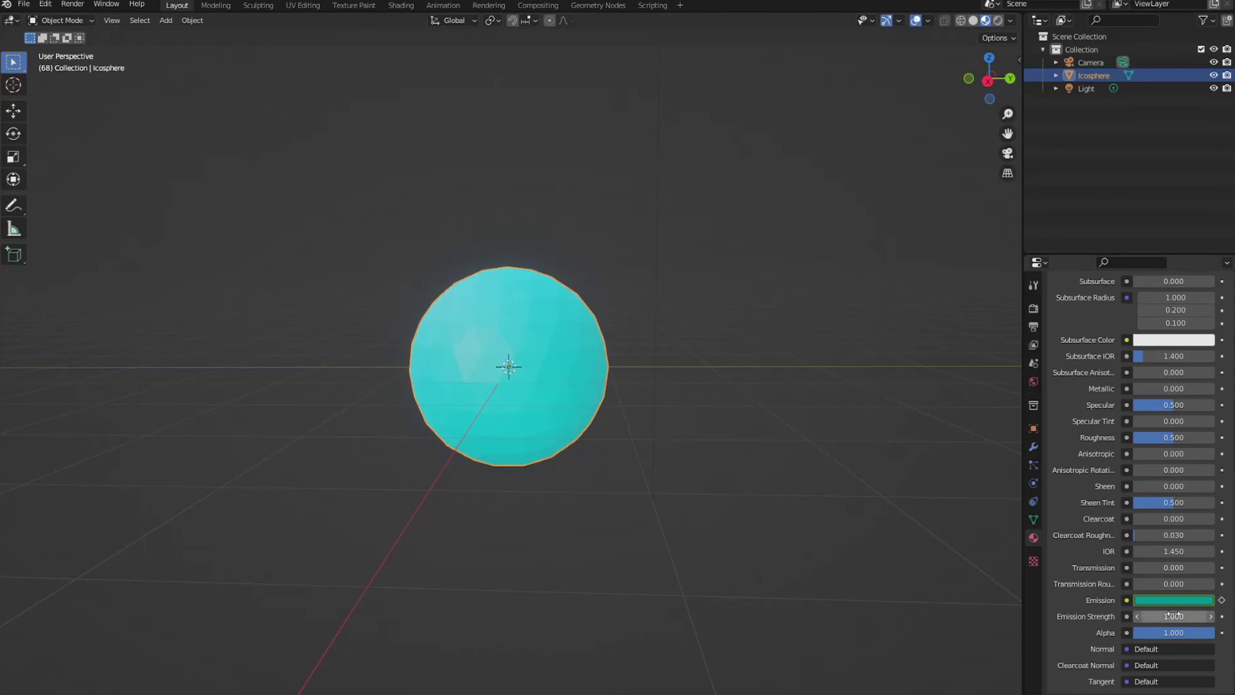
- Raise Emission Strength from 1.000 to 5.700, replay the animation from frame 0, stopping at frame 79
{"action": "scroll", "coordinate": [1173, 616], "scroll_direction": "up", "scroll_amount": 3, "text": "ctrl"}
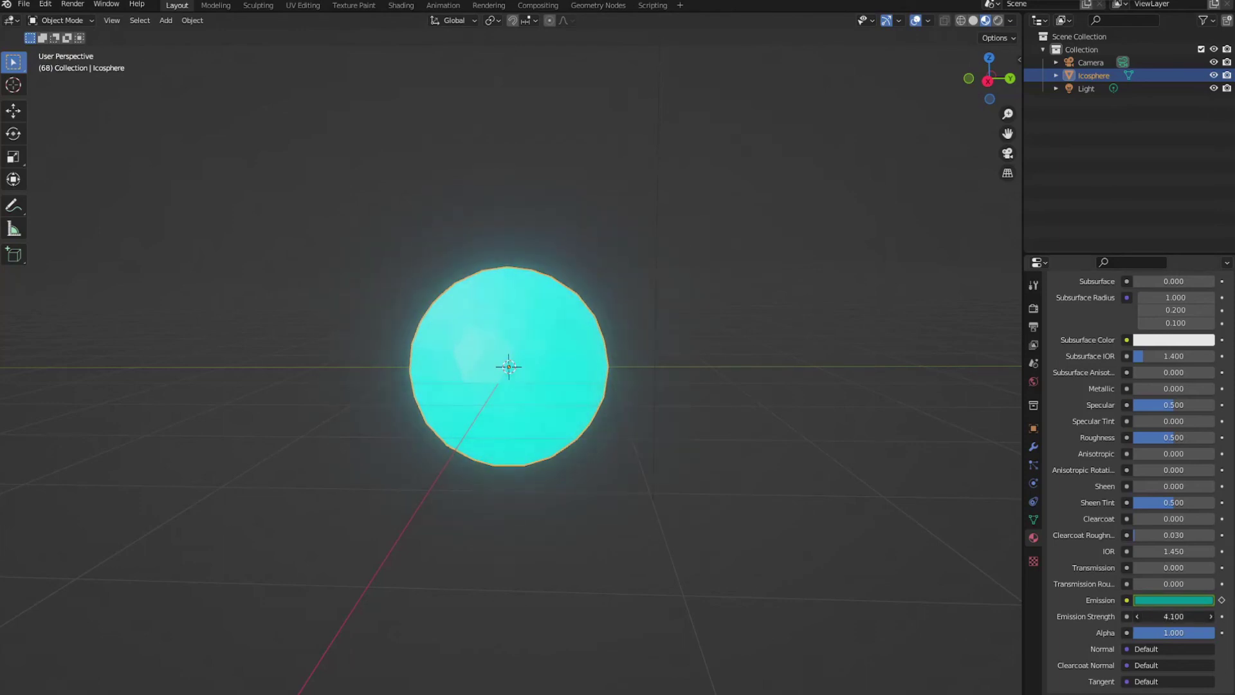
{"action": "left_click_drag", "start_coordinate": [1173, 617], "coordinate": [1190, 616]}
{"action": "key", "text": "shift+Left"}
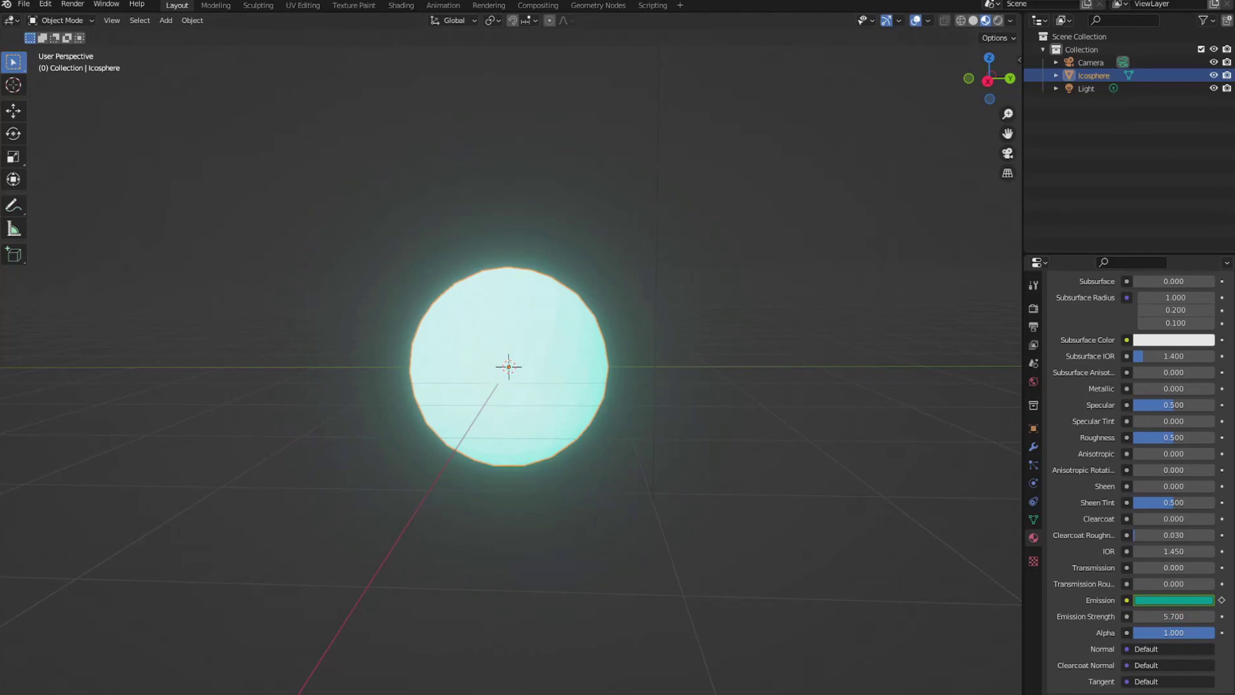
{"action": "key", "text": "space"}
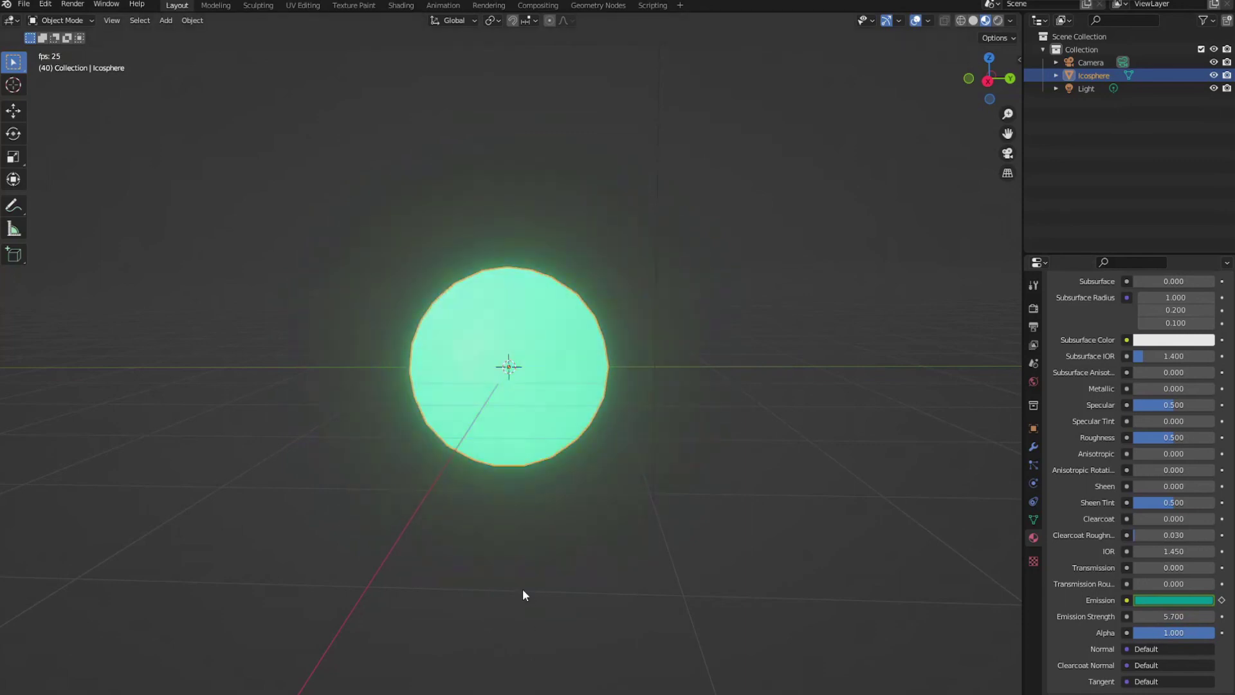
{"action": "key", "text": "space"}
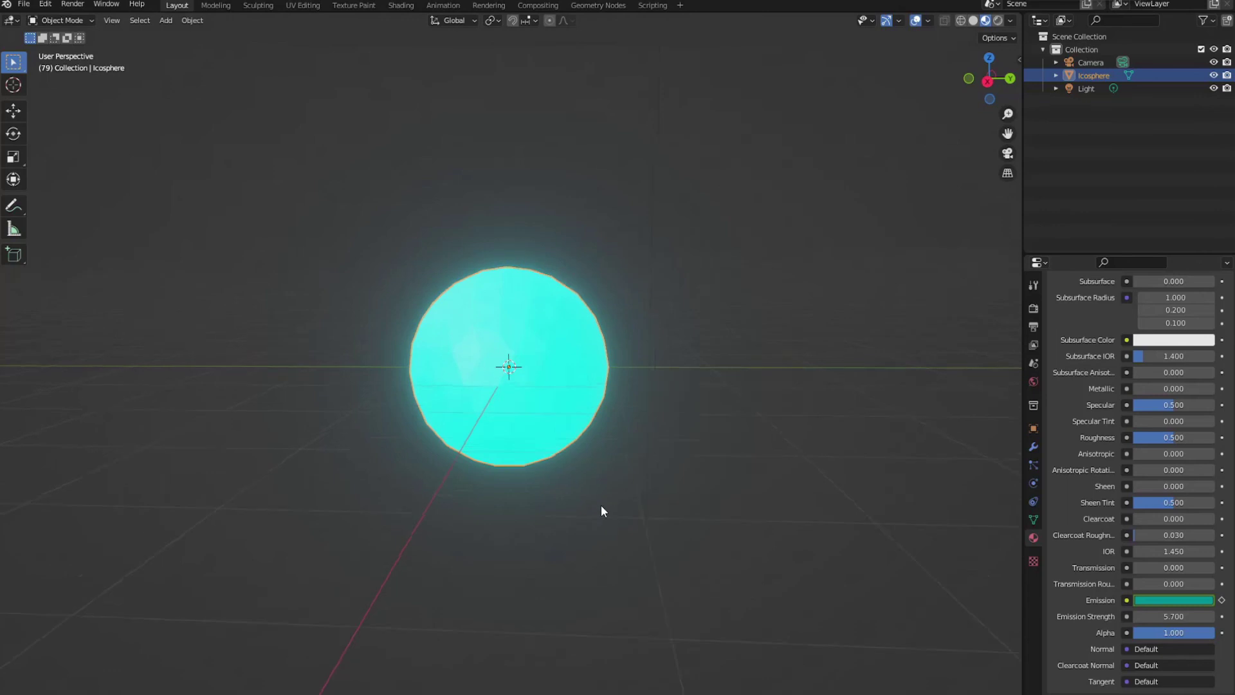
{"action": "middle_click_drag", "start_coordinate": [602, 508], "coordinate": [295, 425]}
{"action": "middle_click_drag", "start_coordinate": [293, 354], "coordinate": [548, 358]}
- Show Material.001's cyan Base Color setting while facing the glowing sphere again
{"action": "scroll", "coordinate": [1055, 508], "scroll_direction": "up", "scroll_amount": 5}
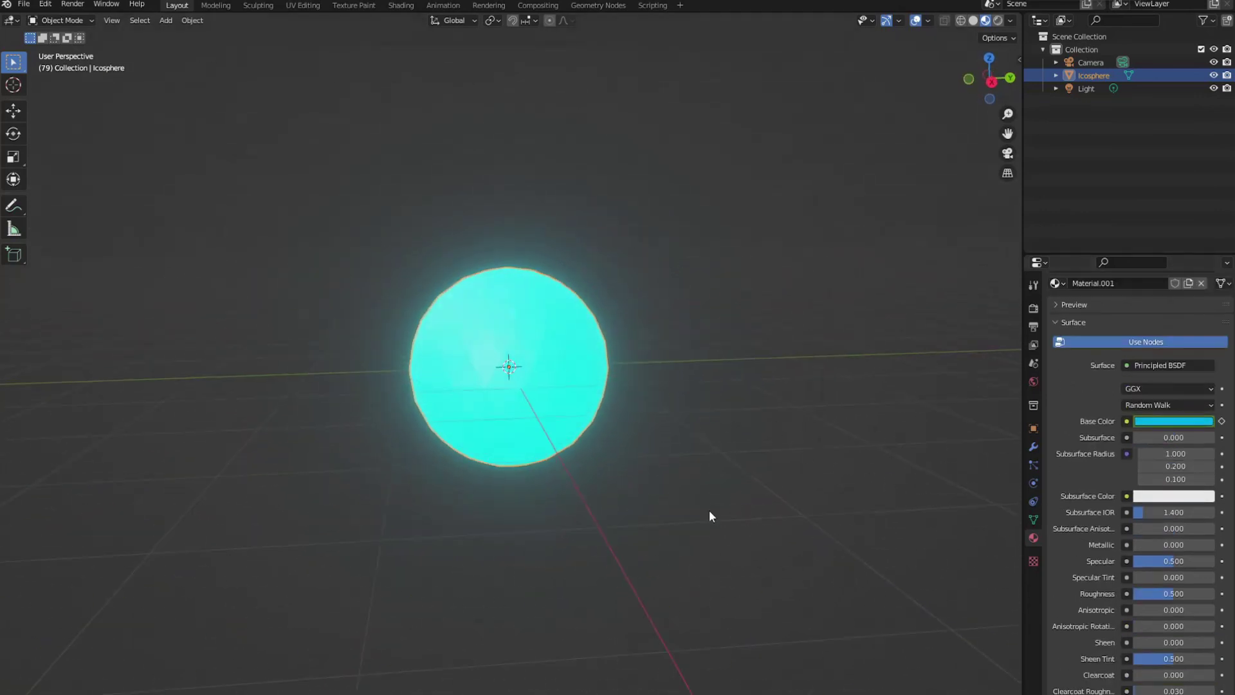
{"action": "mouse_move", "coordinate": [622, 305]}
{"action": "middle_mouse_down"}
{"action": "mouse_move", "coordinate": [523, 350]}
{"action": "mouse_move", "coordinate": [470, 283]}
{"action": "mouse_move", "coordinate": [496, 275]}
{"action": "mouse_move", "coordinate": [468, 278]}
{"action": "mouse_move", "coordinate": [480, 474]}
{"action": "mouse_move", "coordinate": [540, 454]}
{"action": "mouse_move", "coordinate": [635, 328]}
{"action": "mouse_move", "coordinate": [606, 304]}
{"action": "mouse_move", "coordinate": [618, 308]}
{"action": "middle_mouse_up"}
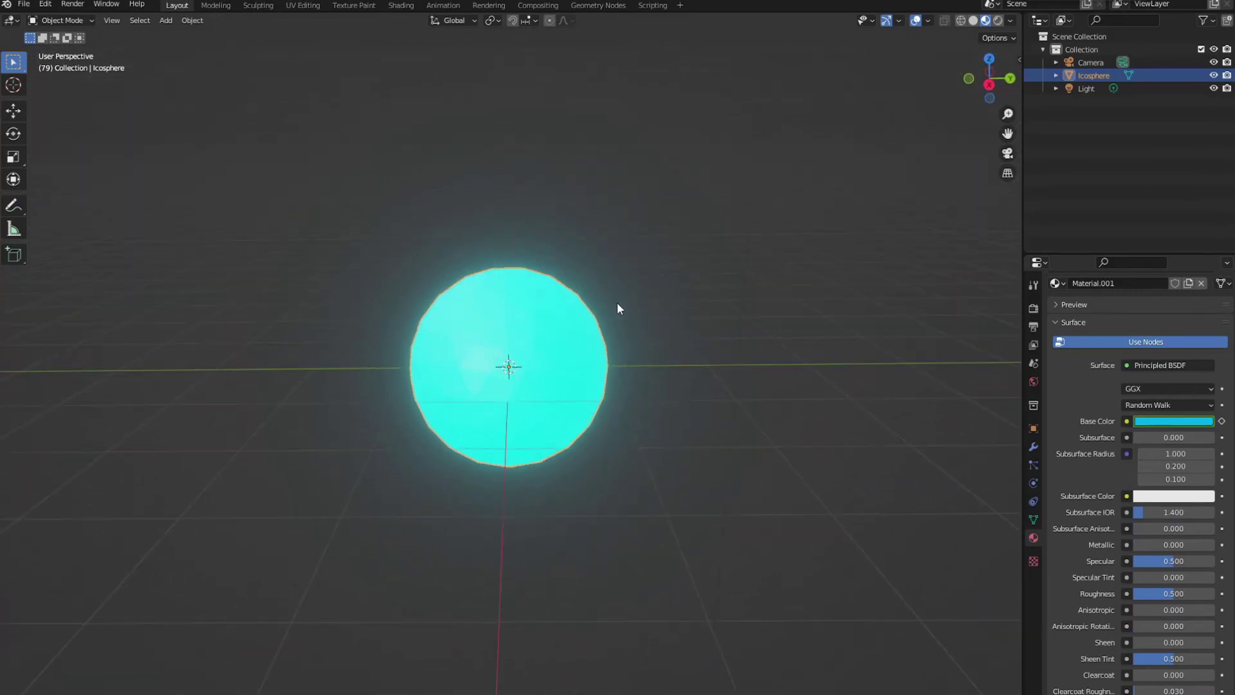